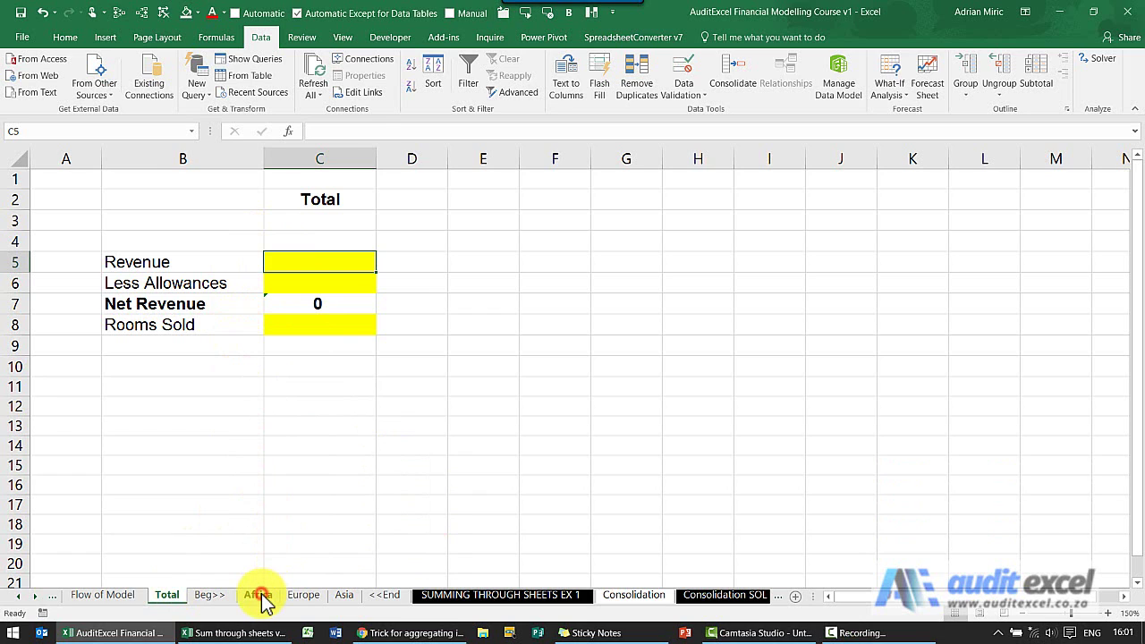
- Look through the Africa, Europe and Asia region sheets' figures, finishing on Asia
left_click(258, 596)
left_click(303, 597)
left_click(343, 597)
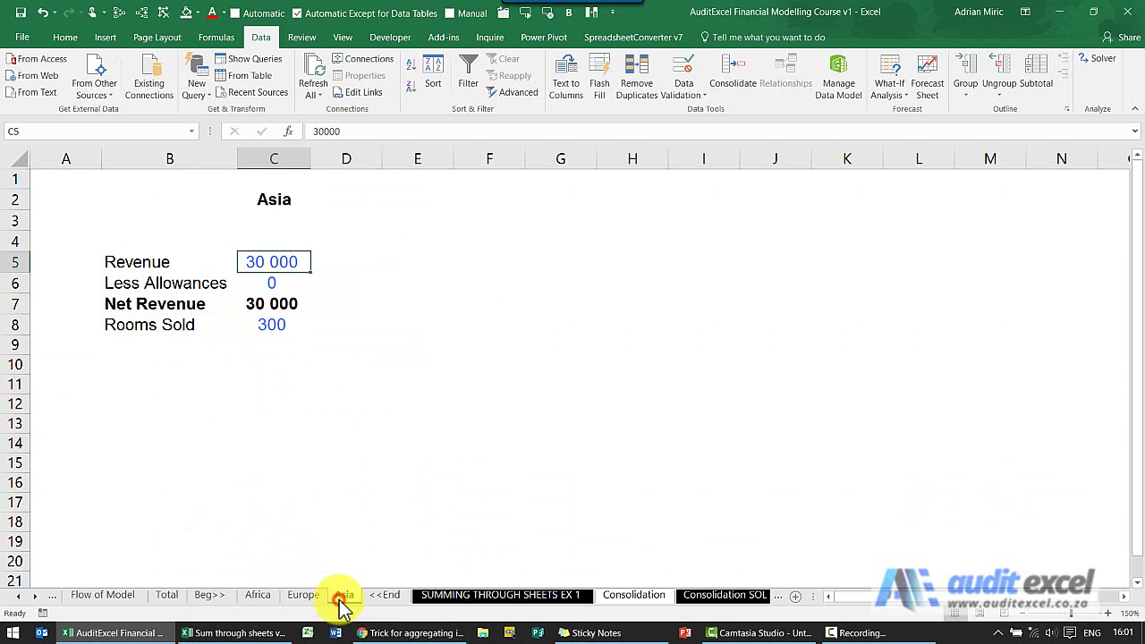
- Enter =Africa!C5+Europe!C5+Asia!C5 in the Total sheet's Revenue cell C5
left_click(166, 597)
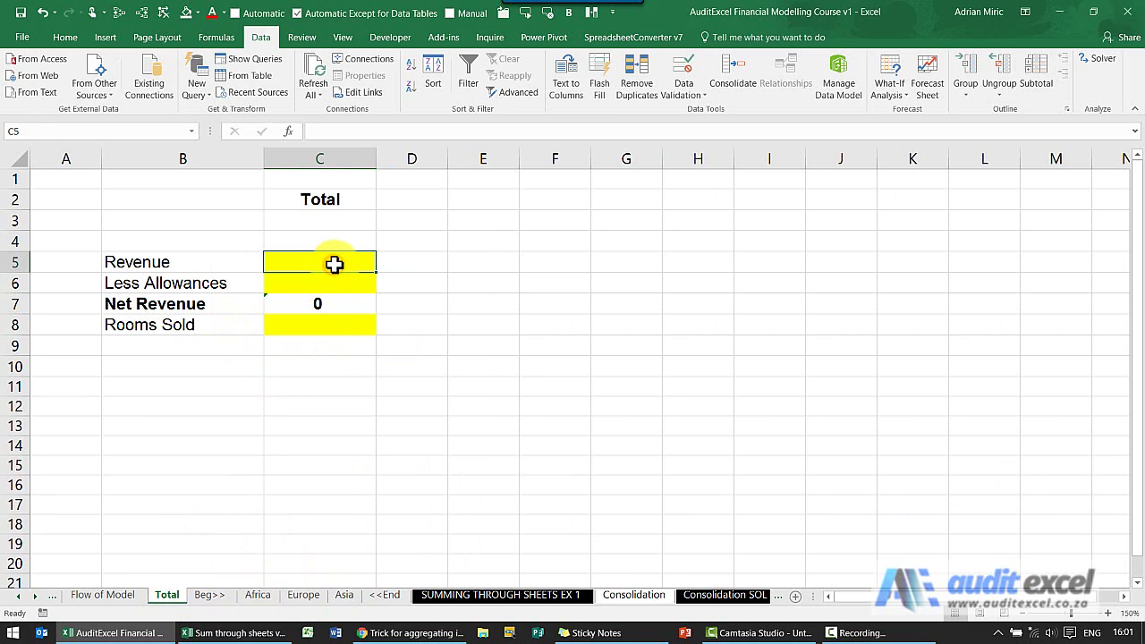
type("=")
left_click(258, 595)
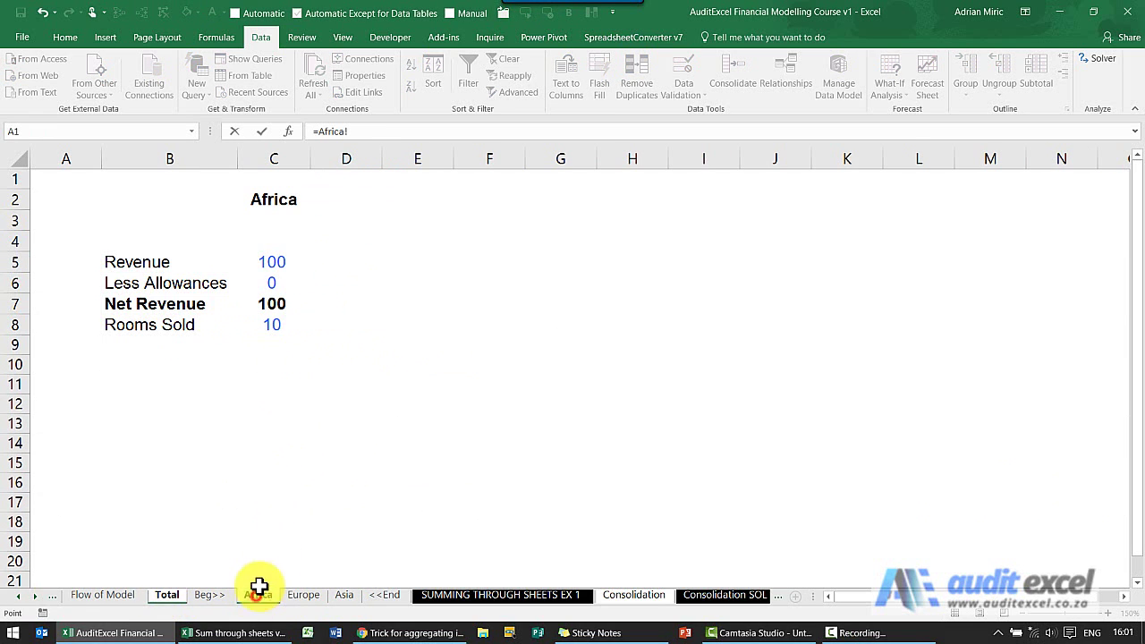
type("+")
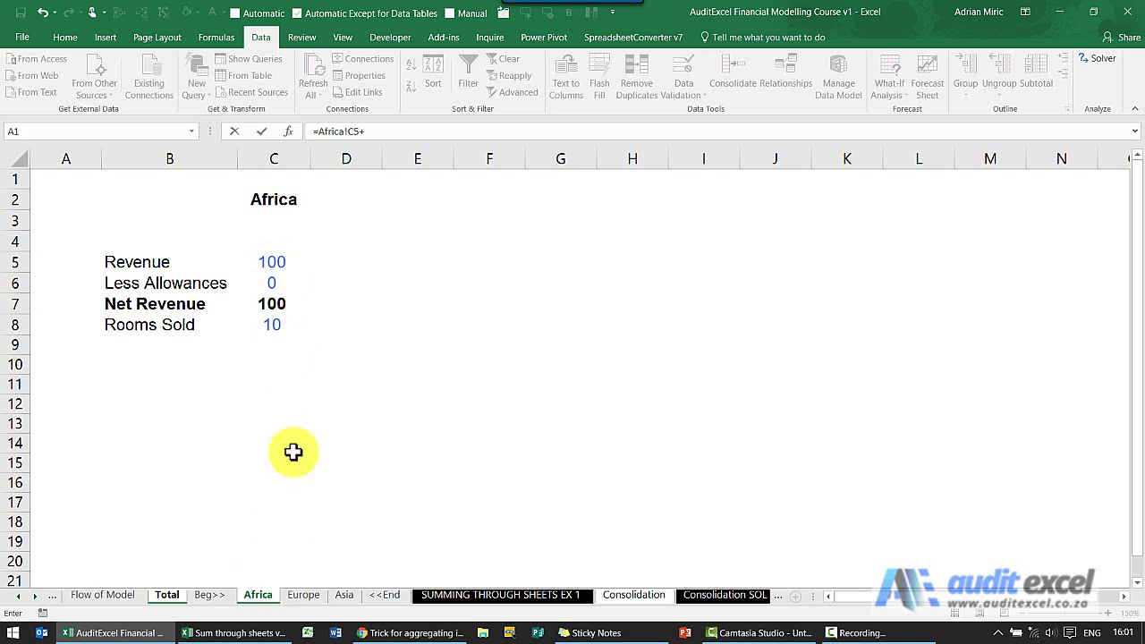
left_click(304, 595)
left_click(273, 261)
type("+")
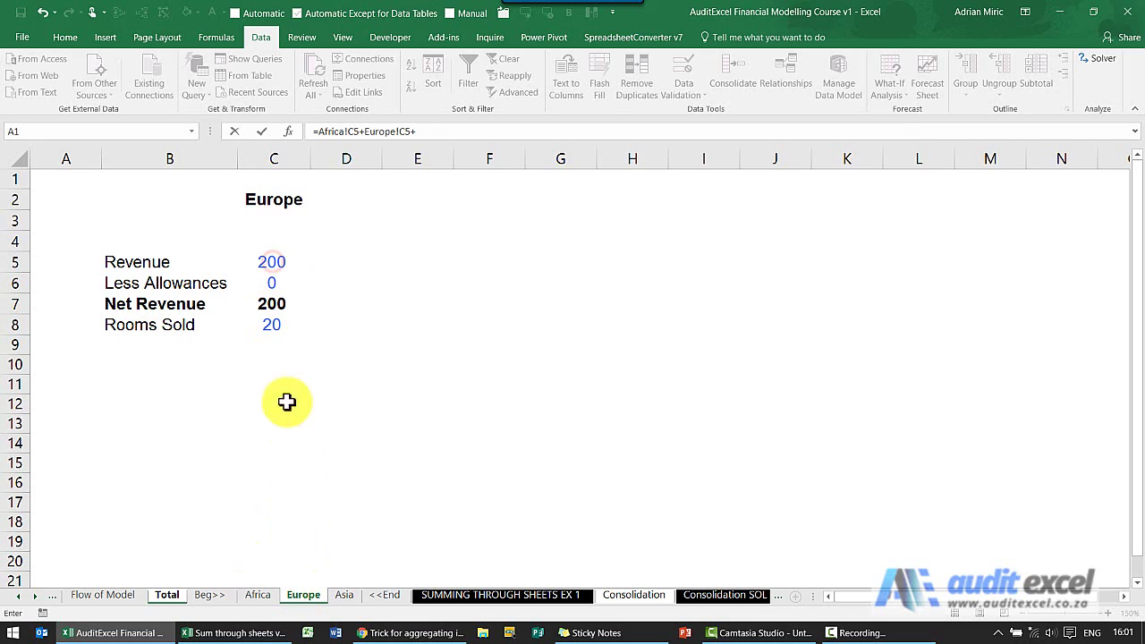
left_click(344, 595)
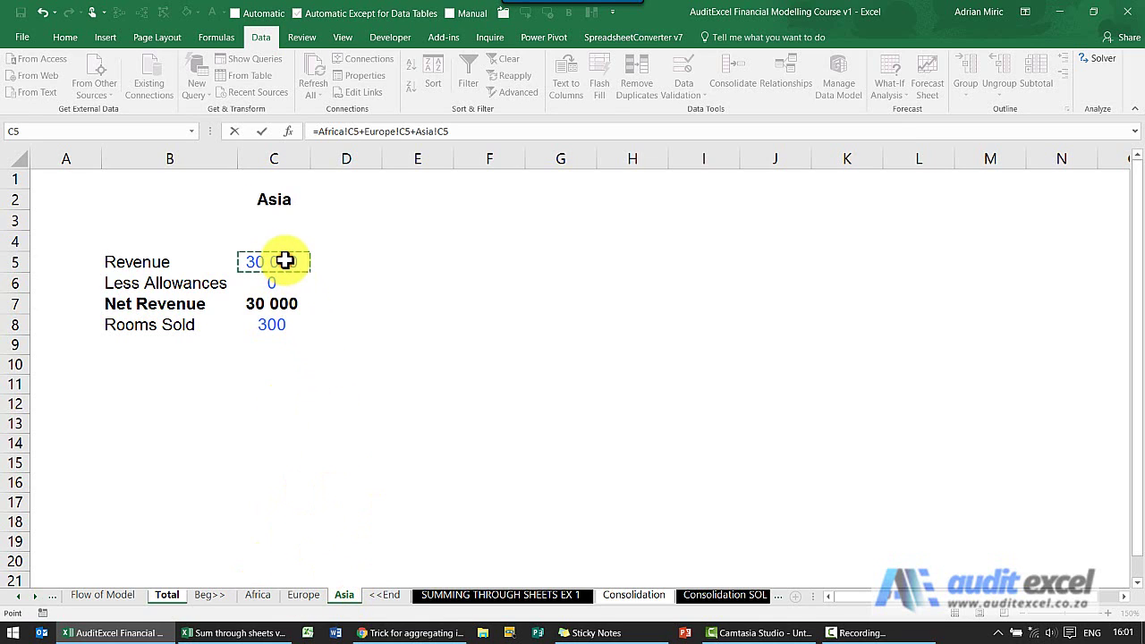
key("Return")
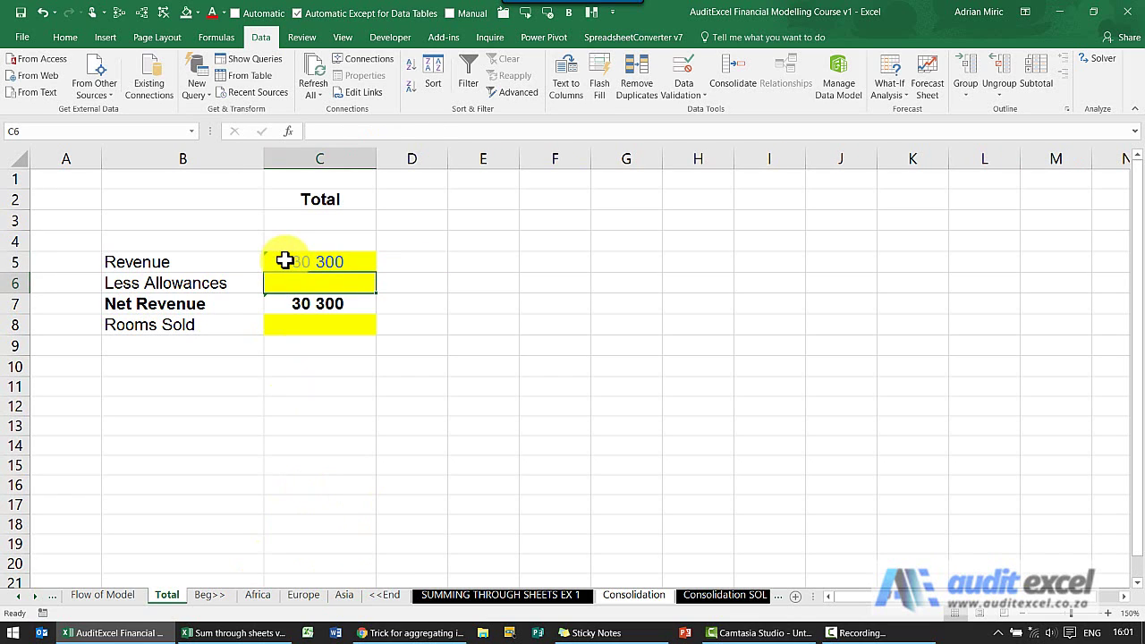
- Copy the C5 revenue formula into Less Allowances C6 and Rooms Sold C8
left_click(285, 260)
key("ctrl+c")
key("Down")
key("ctrl+v")
key("Down")
key("Down")
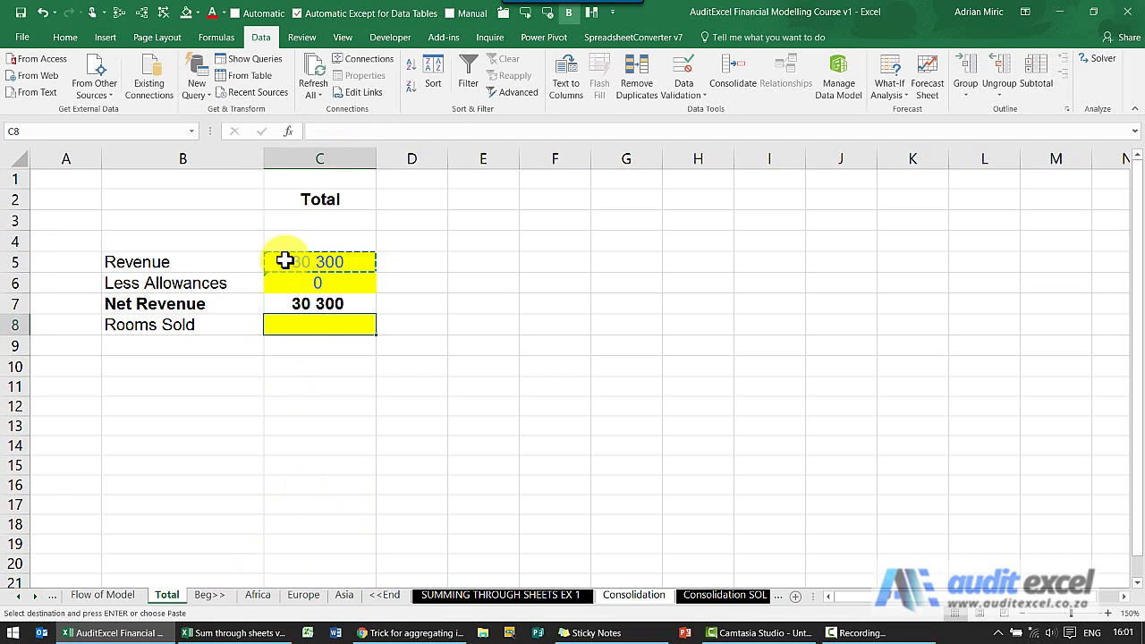
key("ctrl+v")
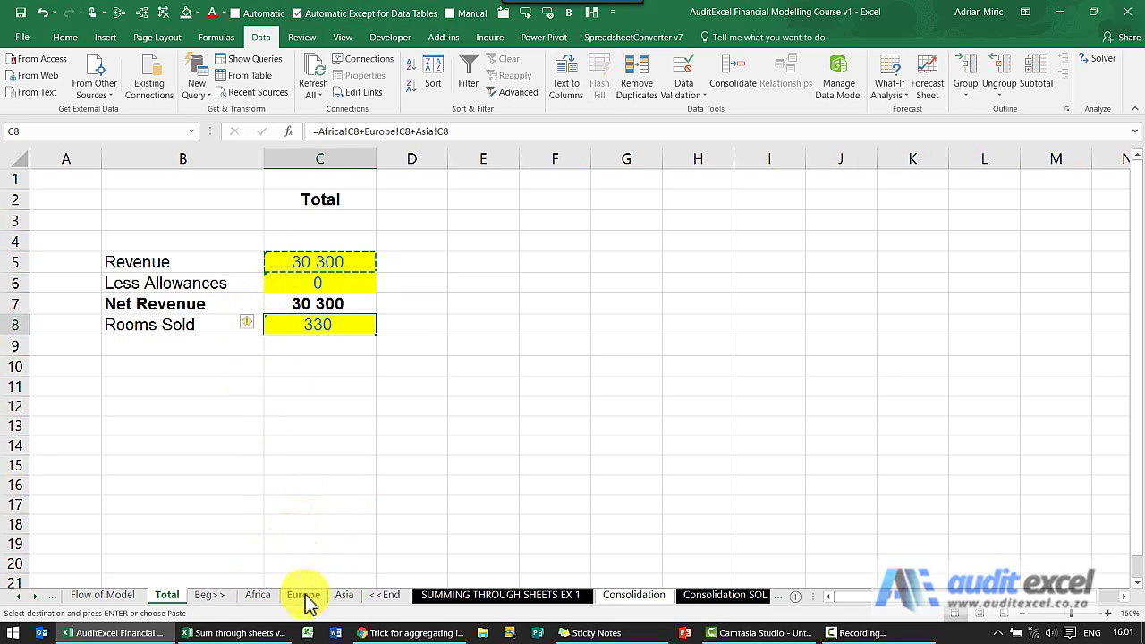
left_click(352, 264)
key("ctrl+v")
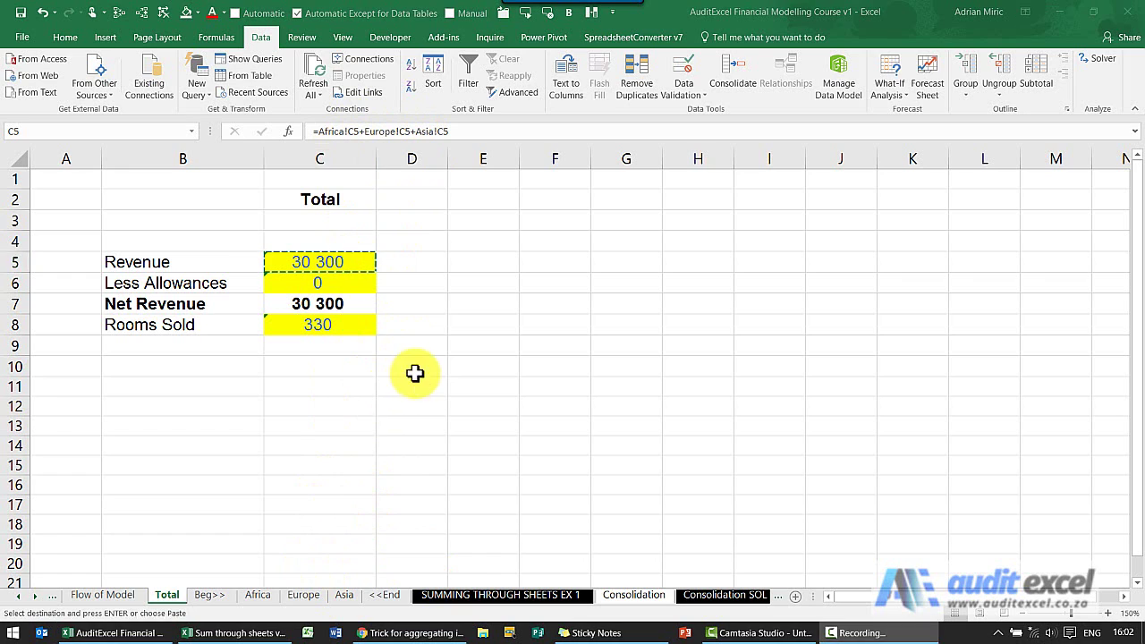
- Clear the added-up totals in C5:C6 and C8
left_click_drag(347, 262, 347, 276)
key("ctrl+v")
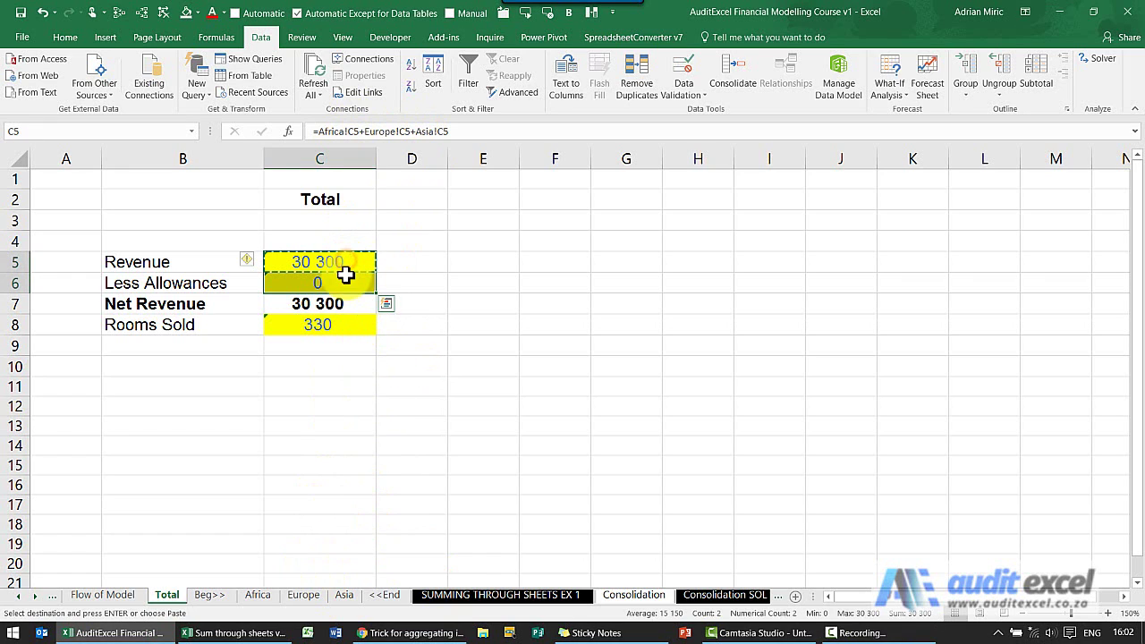
key("Delete")
left_click(340, 324)
key("Delete")
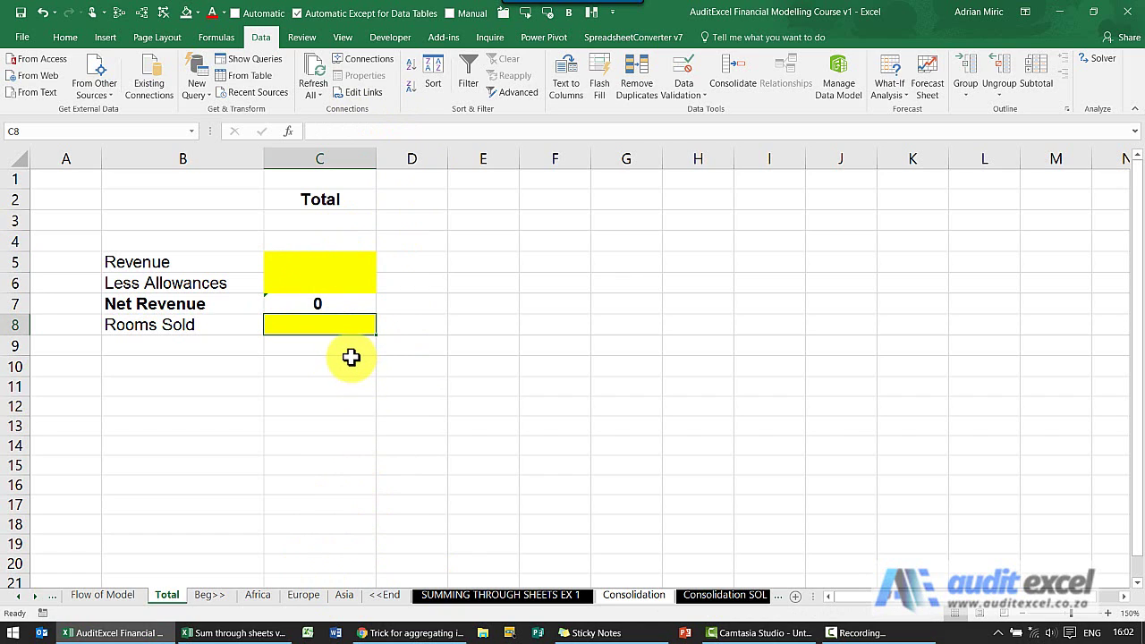
- Start =SUM( in C5 with a sheet range running from Africa through Asia
left_click(345, 263)
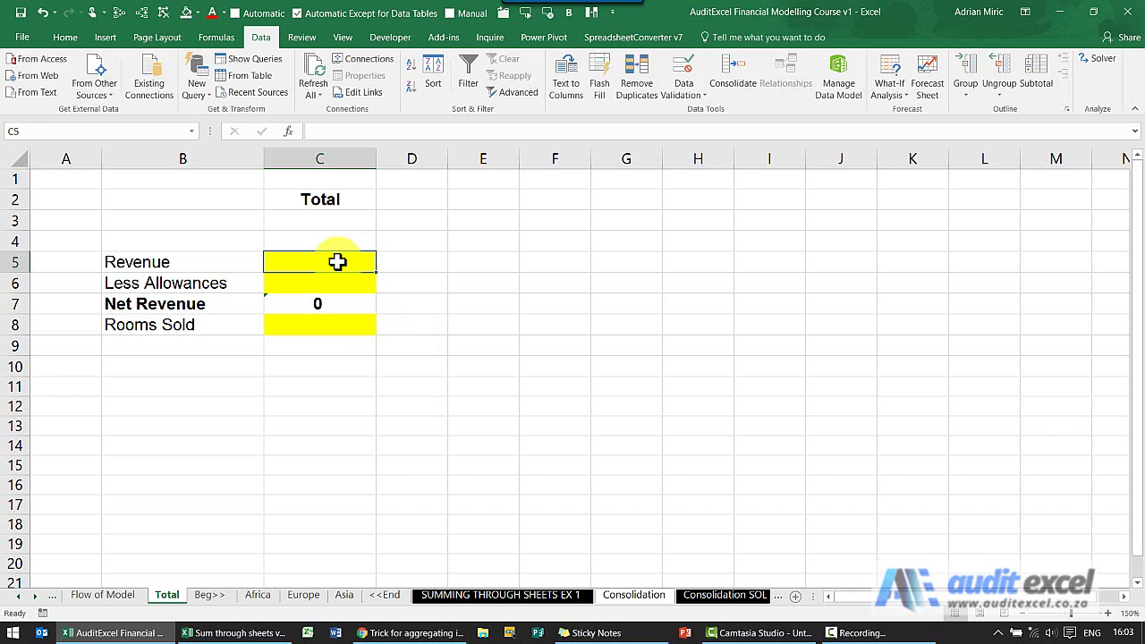
type("=sum")
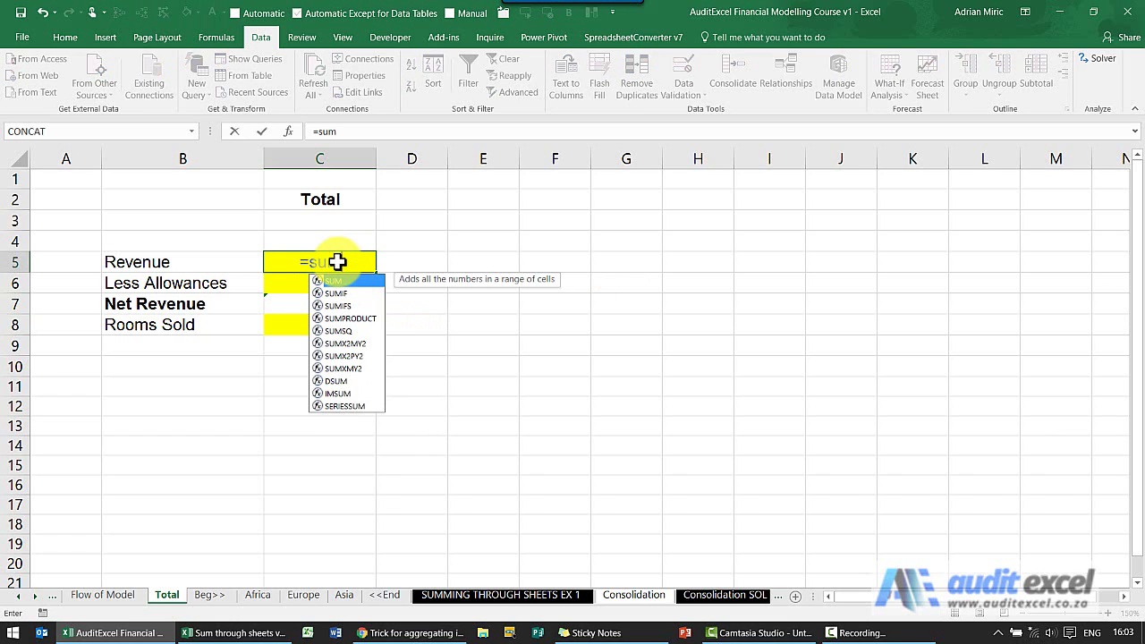
type("(")
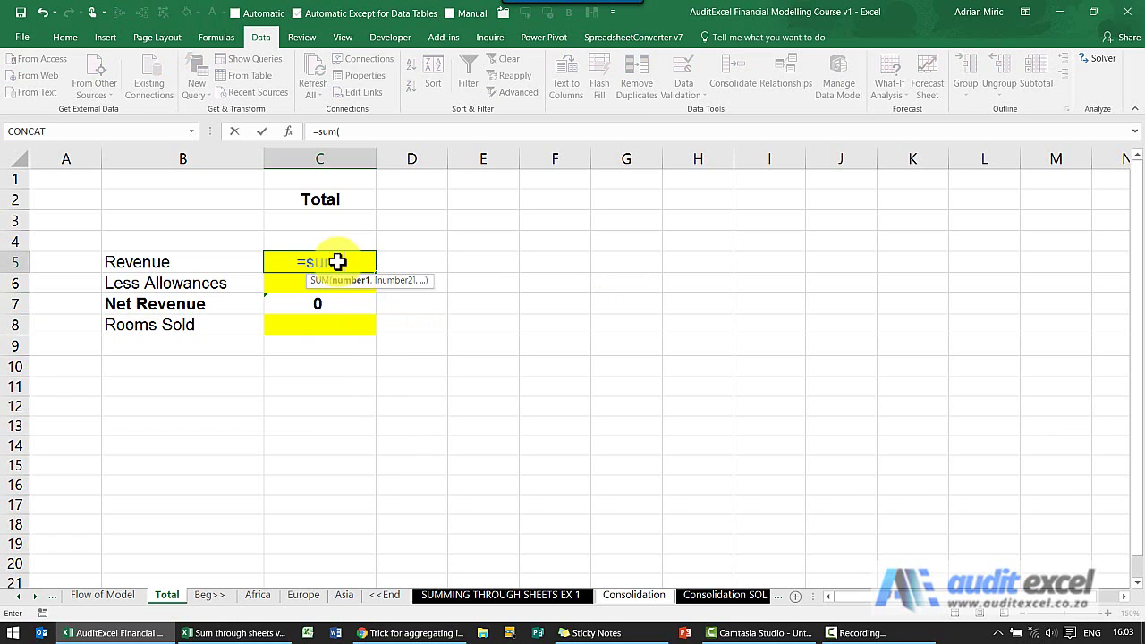
left_click(258, 595)
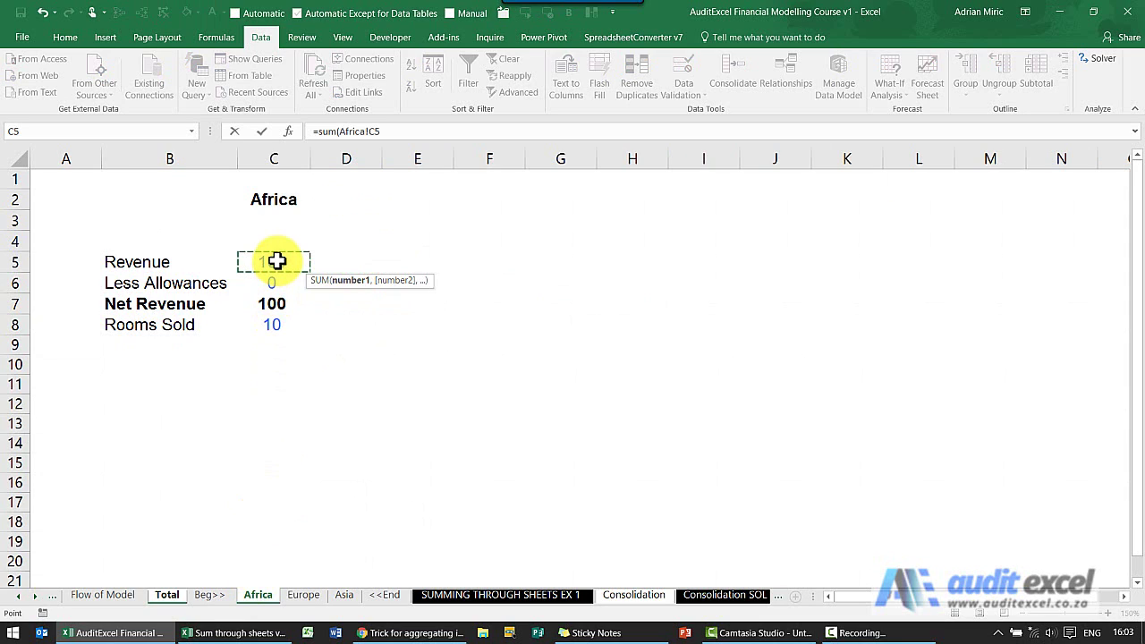
left_click(346, 596, "shift")
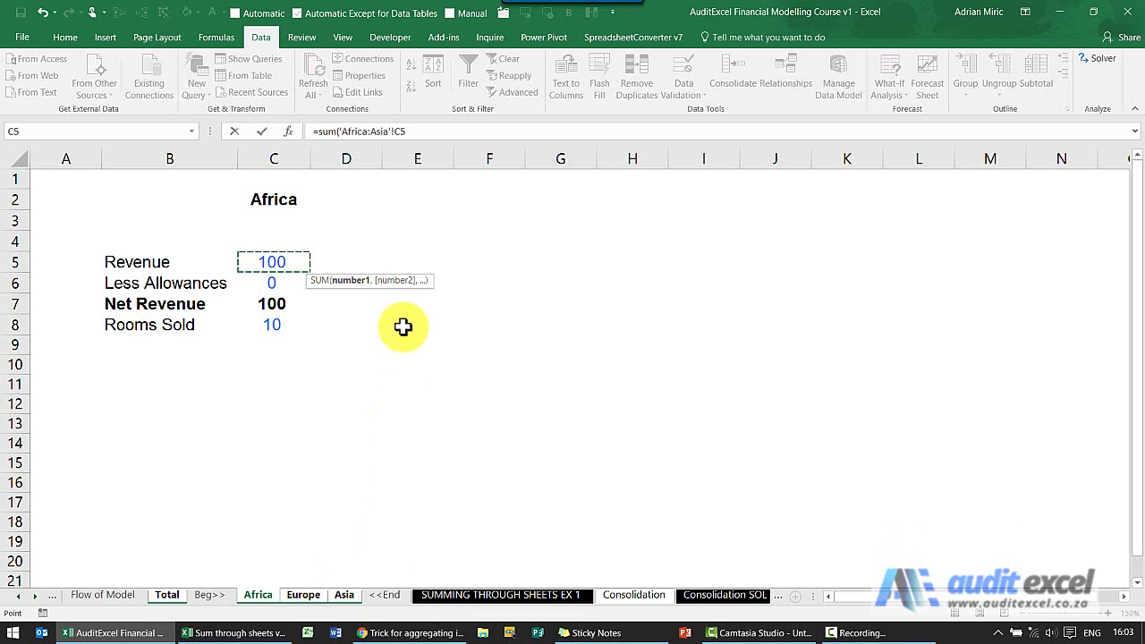
left_click(426, 129)
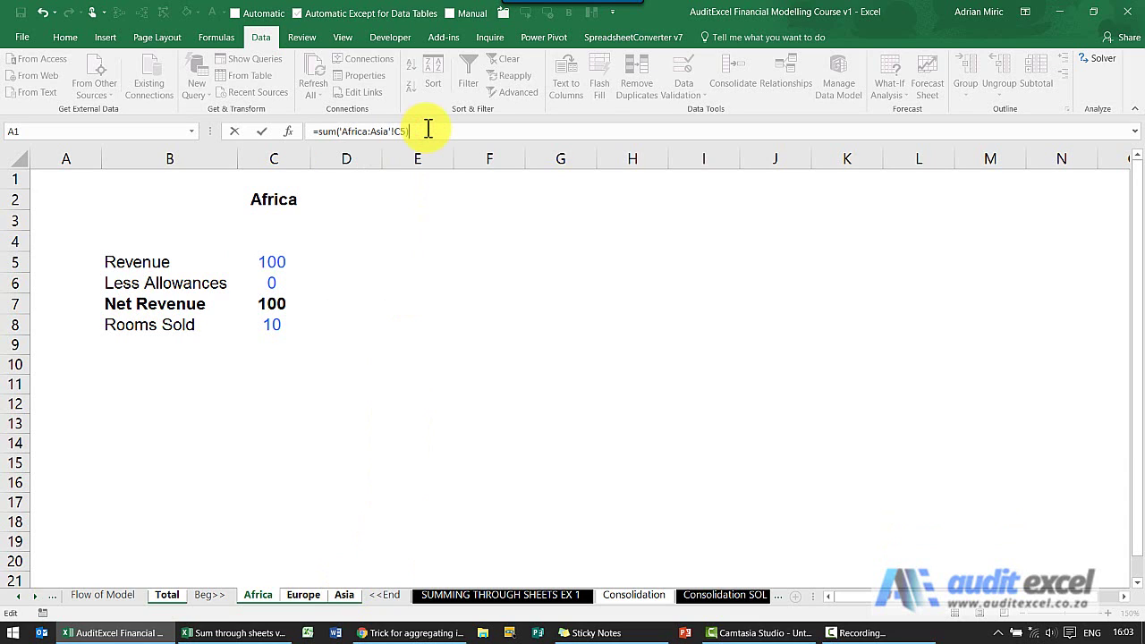
- Commit =SUM(Africa:Asia!C5) in C5 and paste it into C6 and C8
key("ctrl+Return")
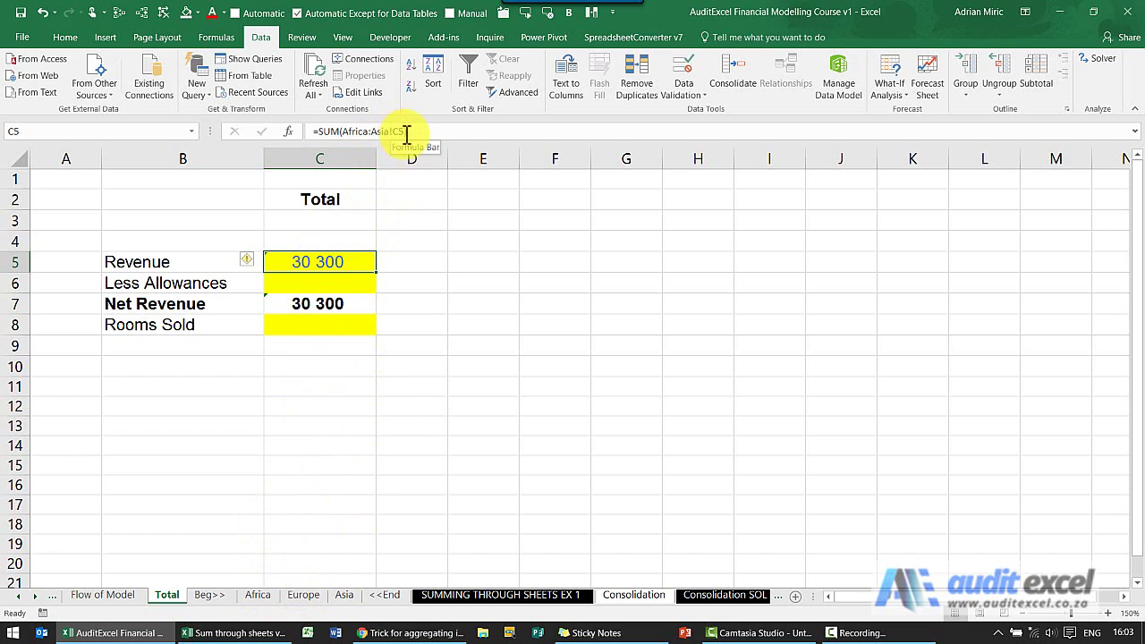
key("ctrl+c")
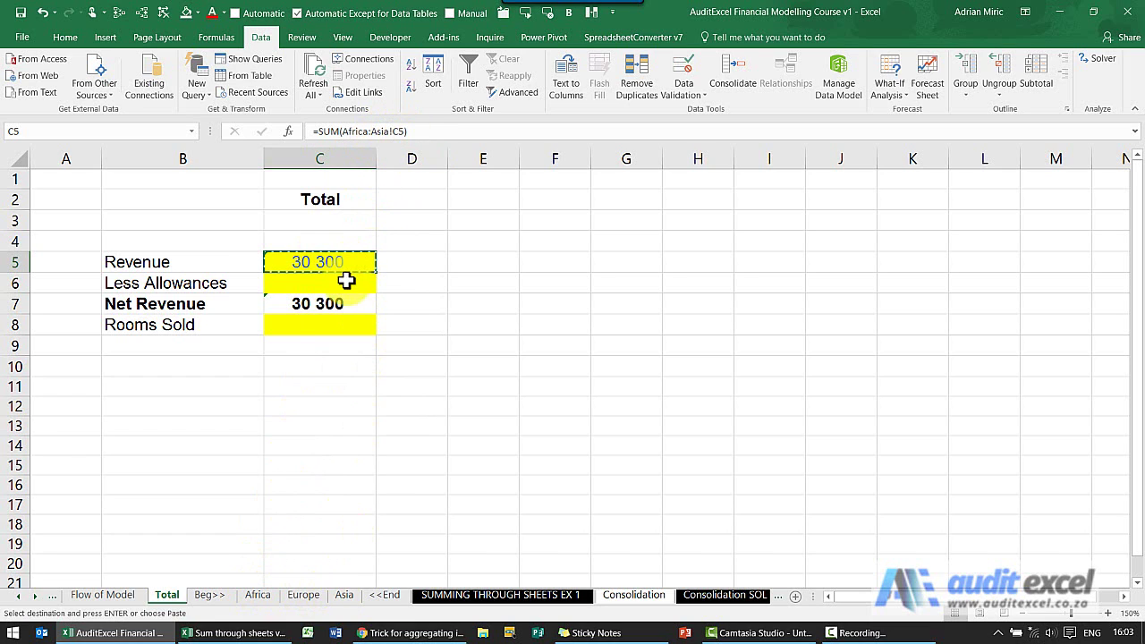
left_click(354, 283)
key("ctrl+v")
left_click(353, 326)
key("ctrl+v")
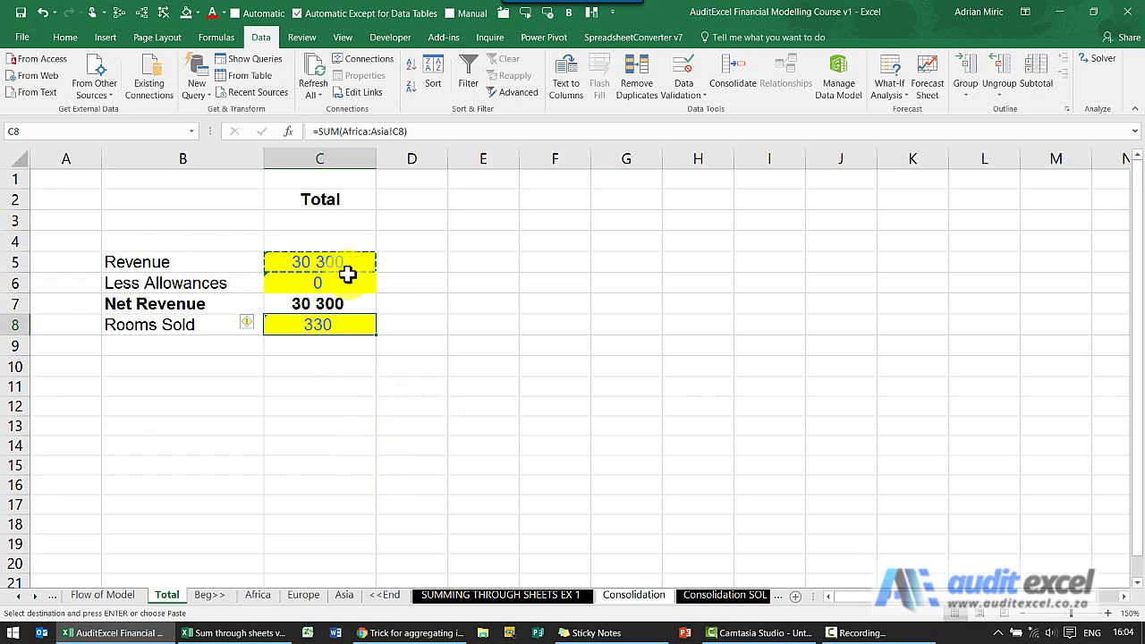
- Move the Europe sheet after Asia, check the Total, then move Europe back before Asia
left_click(306, 597)
left_click_drag(309, 604, 376, 607)
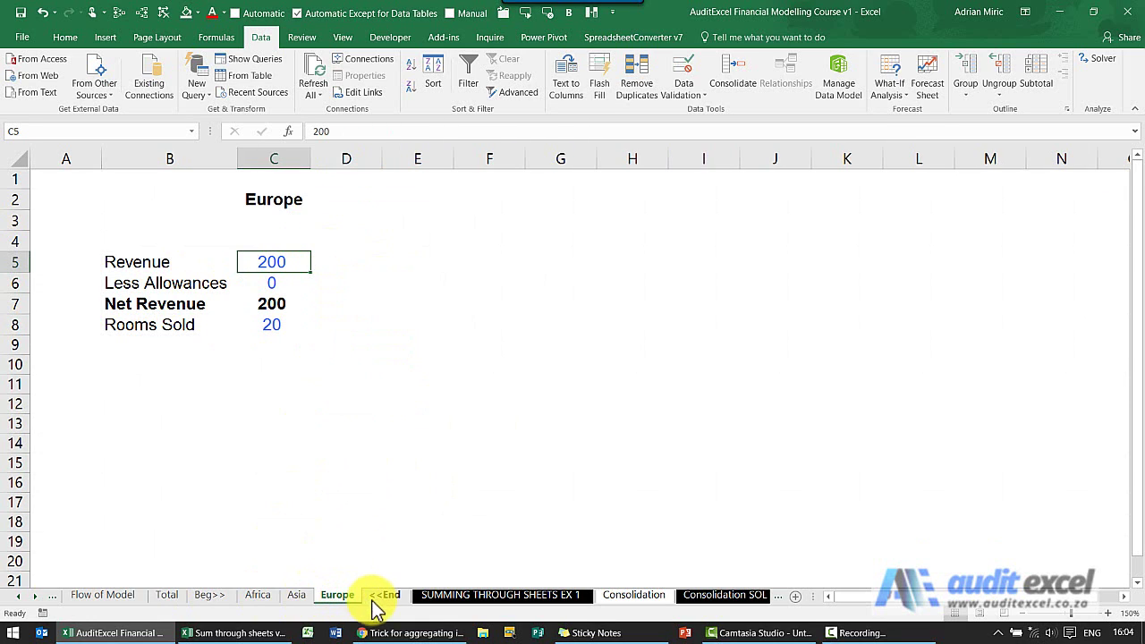
left_click(176, 604)
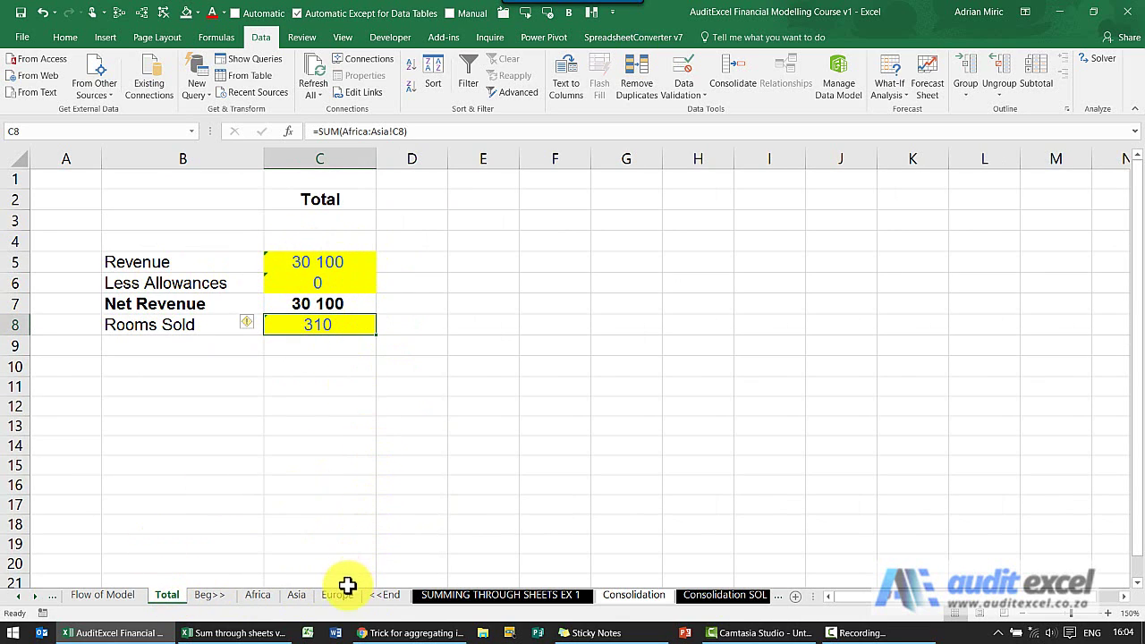
left_click_drag(345, 604, 304, 575)
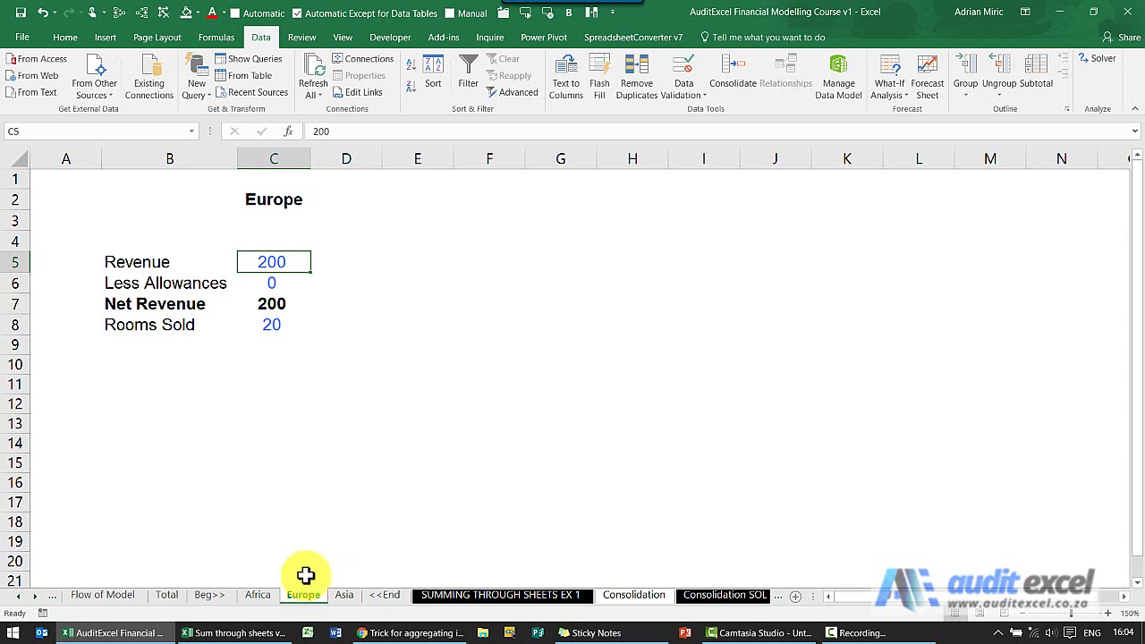
left_click(167, 594)
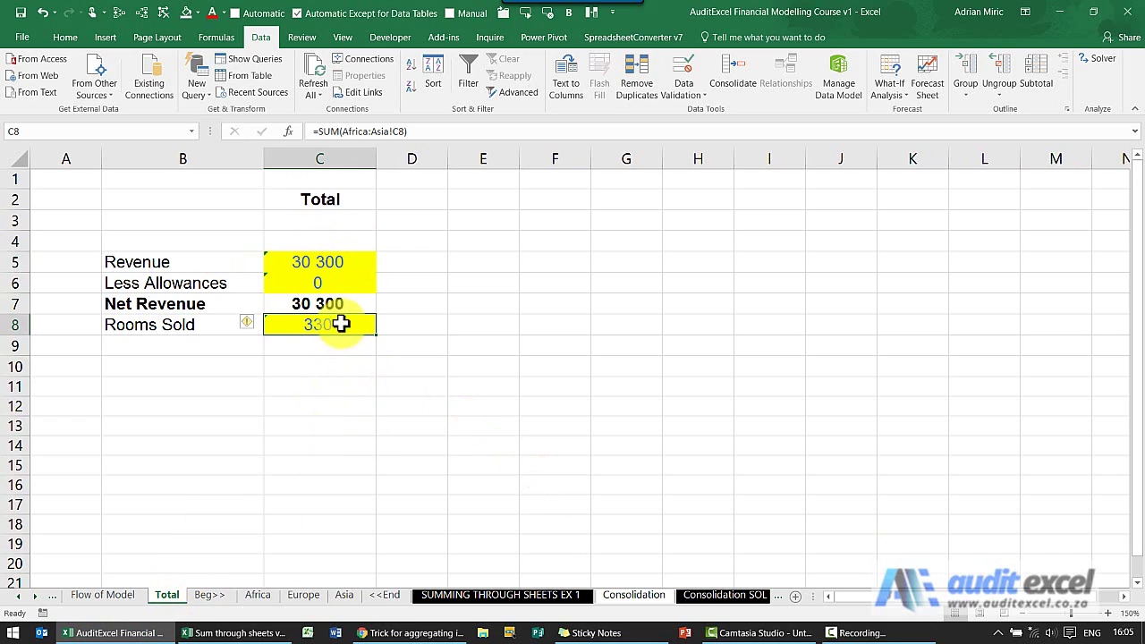
- Clear the Total sheet's figures in C5:C6 and C8
left_click(358, 260)
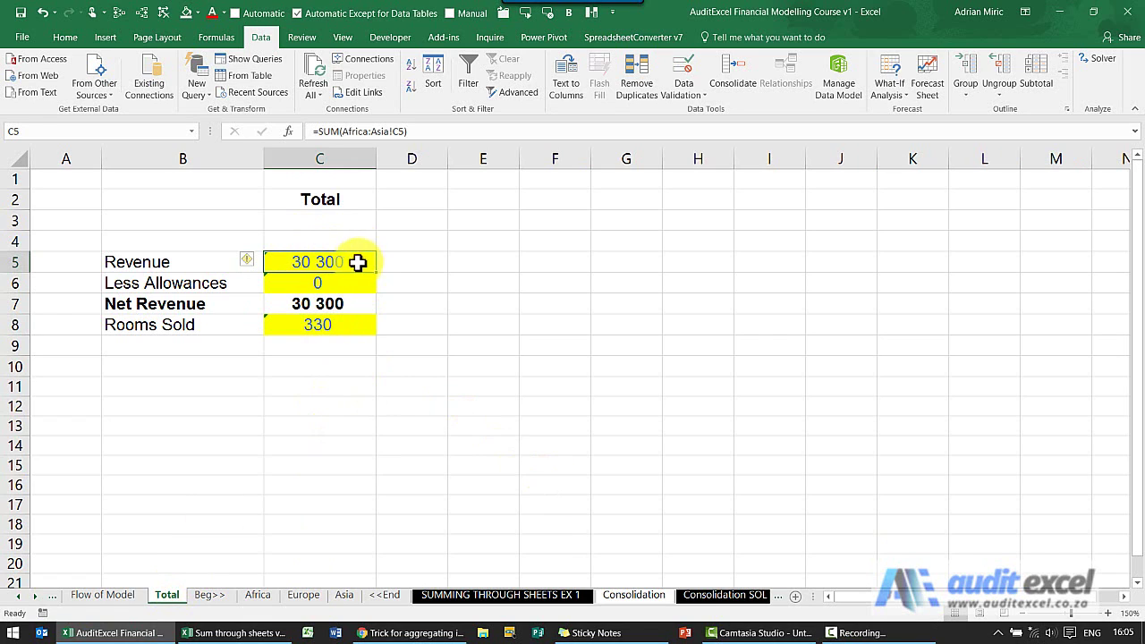
key("shift+Down")
key("Delete")
left_click(328, 324)
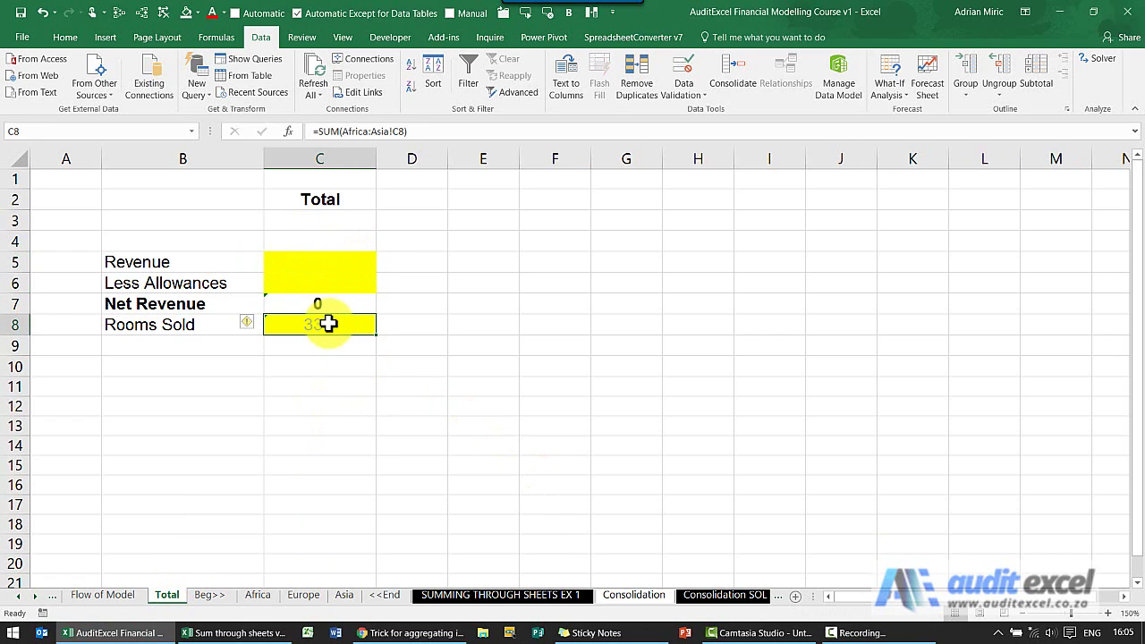
key("Delete")
- Enter =SUM(Africa:Asia!C5) for Revenue, giving 30 300, and copy it
left_click(338, 257)
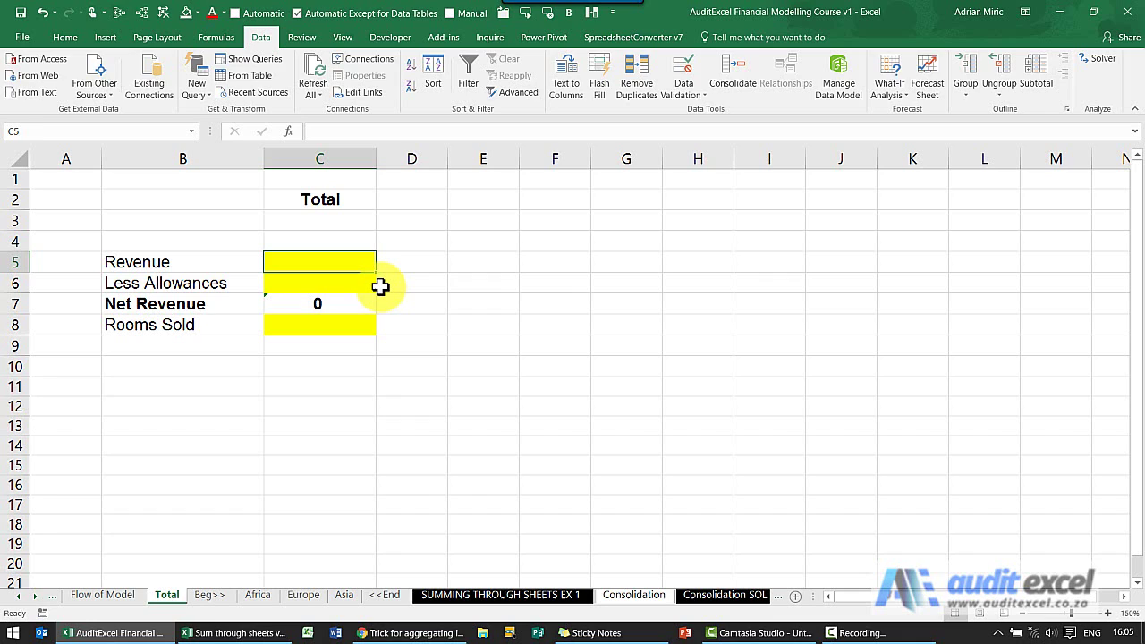
type("=sum(")
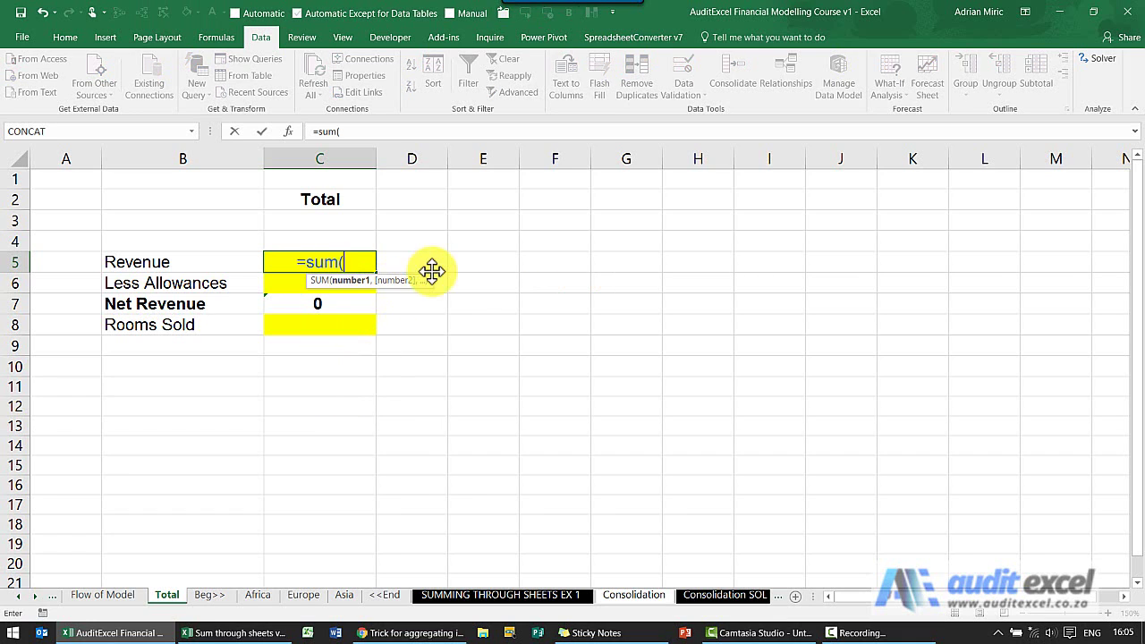
left_click(268, 598)
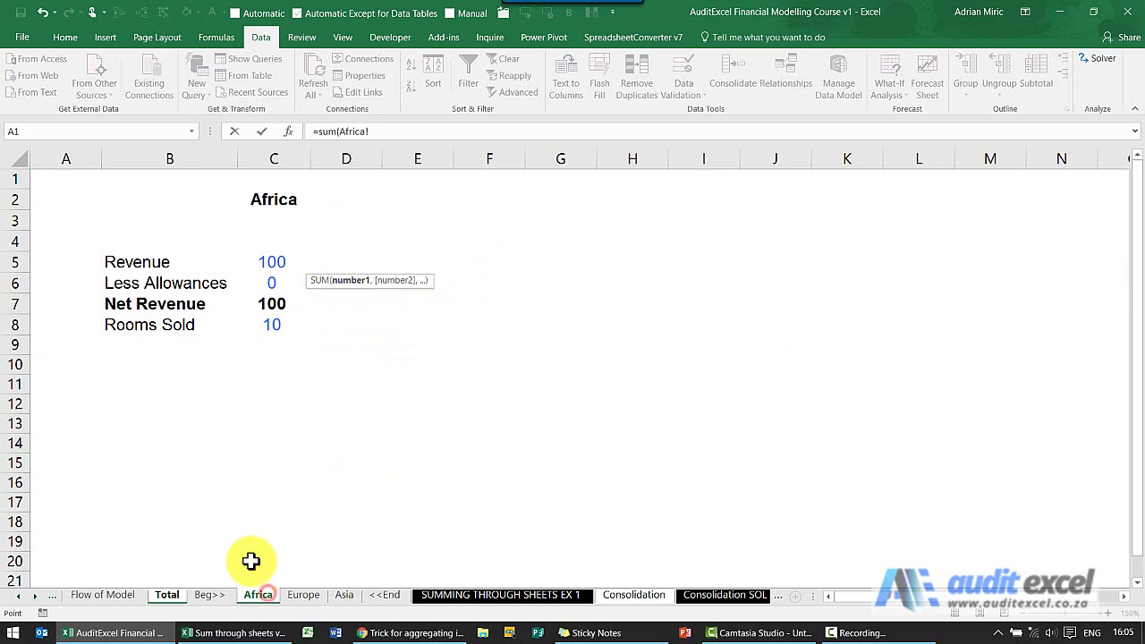
left_click(274, 261)
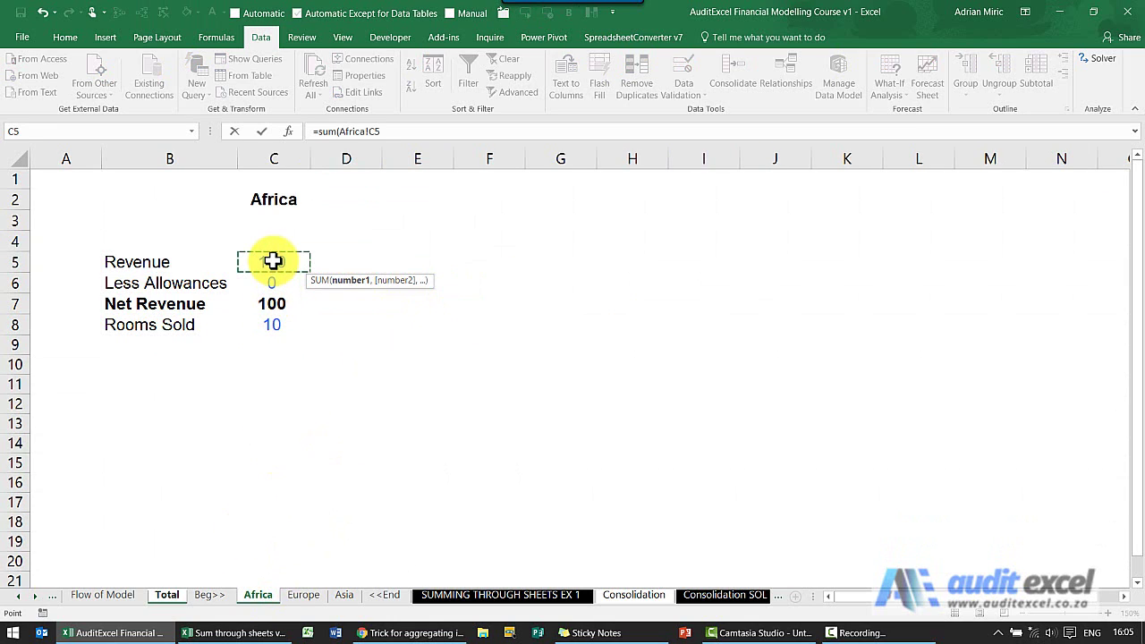
left_click(348, 596, "shift")
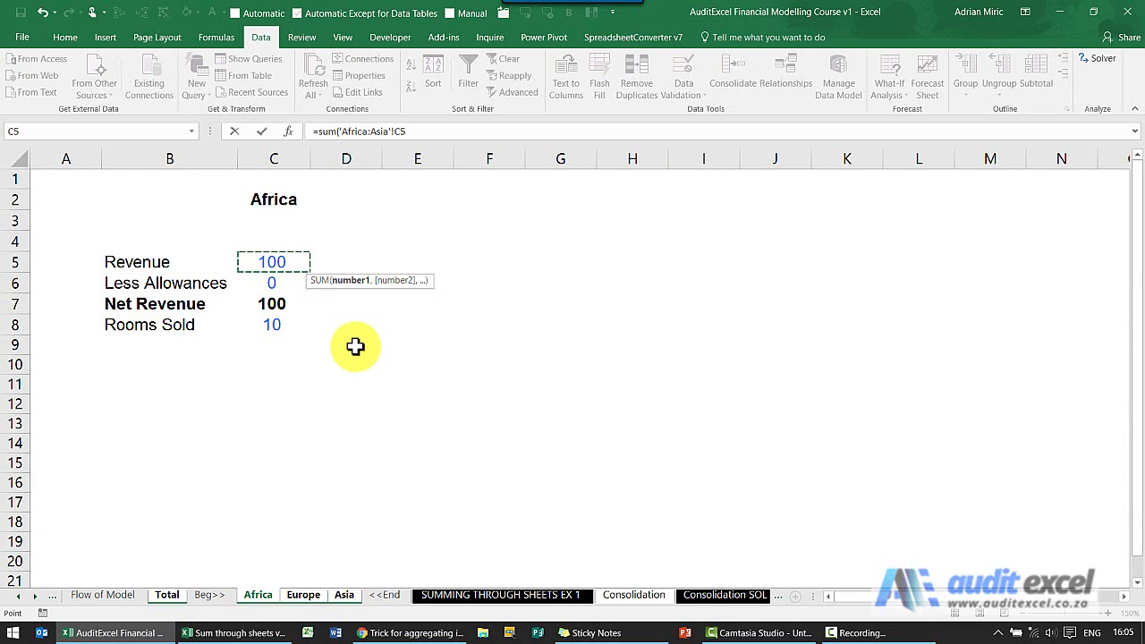
key("Return")
key("Up")
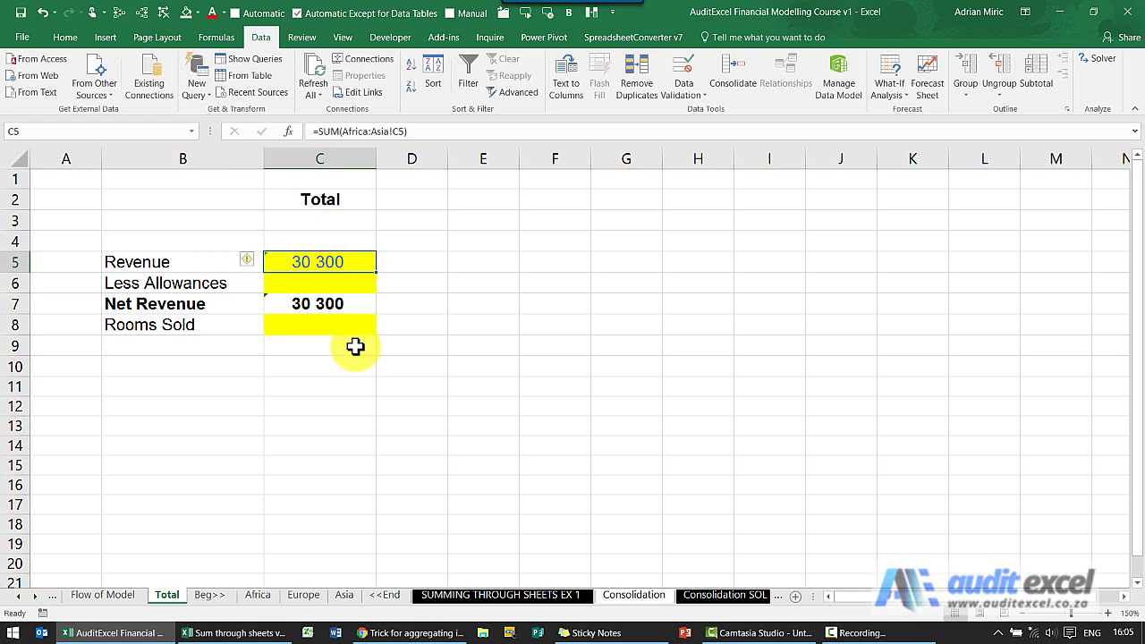
key("ctrl+c")
key("Down")
key("Down")
key("Down")
- Paste the 3-D sum into Rooms Sold C8, showing 330, and reselect C5
key("ctrl+v")
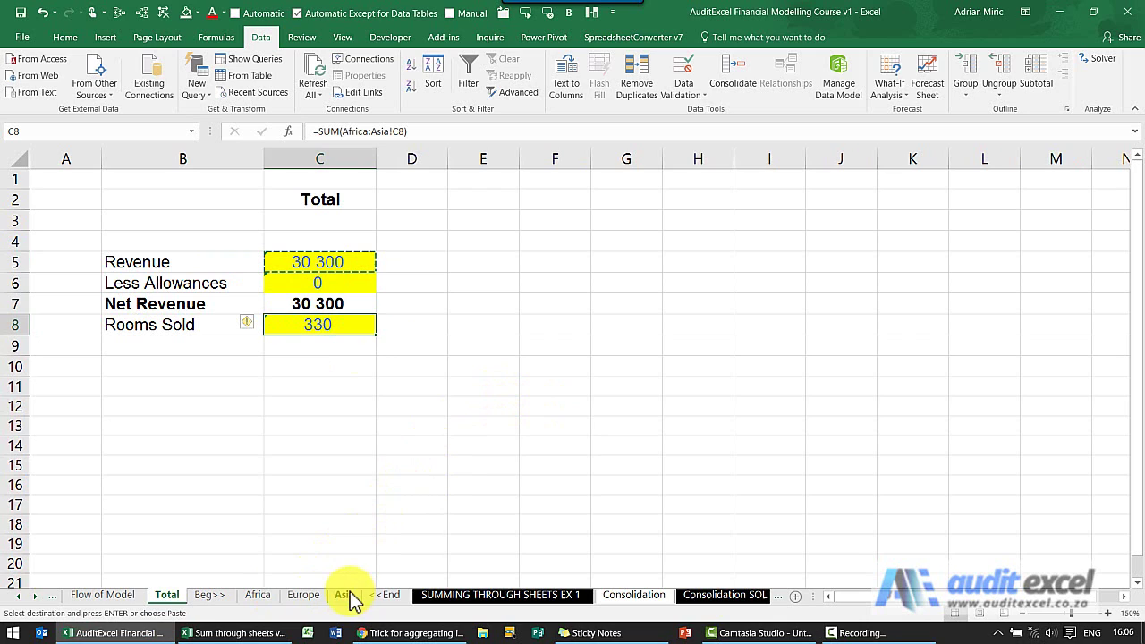
left_click(342, 262)
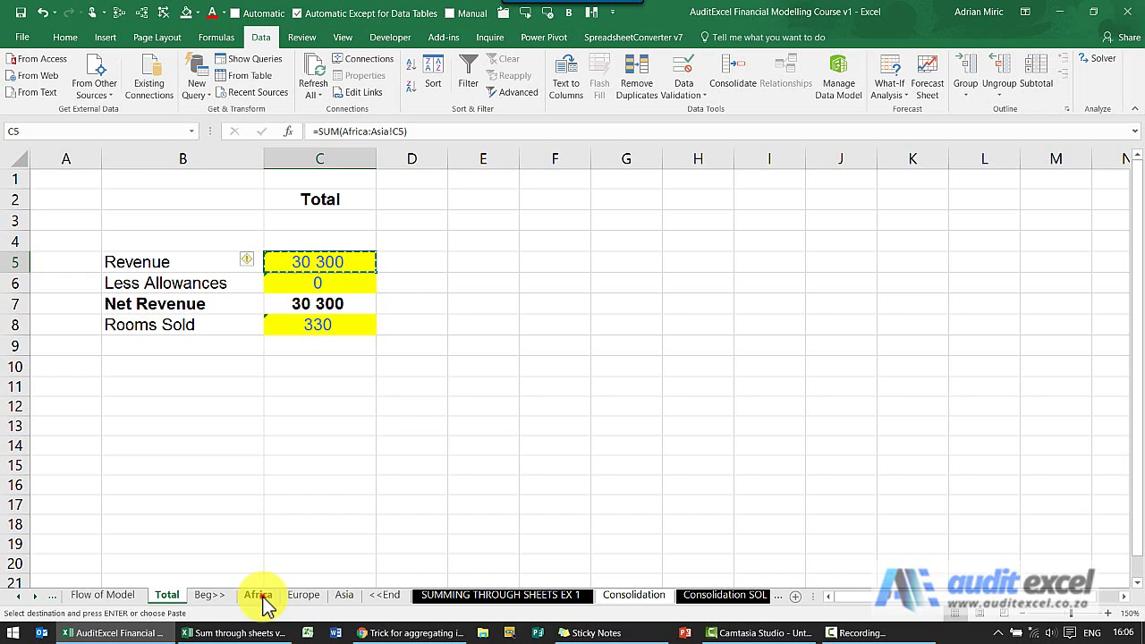
mouse_move(265, 606)
left_mouse_down()
mouse_move(325, 606)
mouse_move(328, 596)
left_mouse_up()
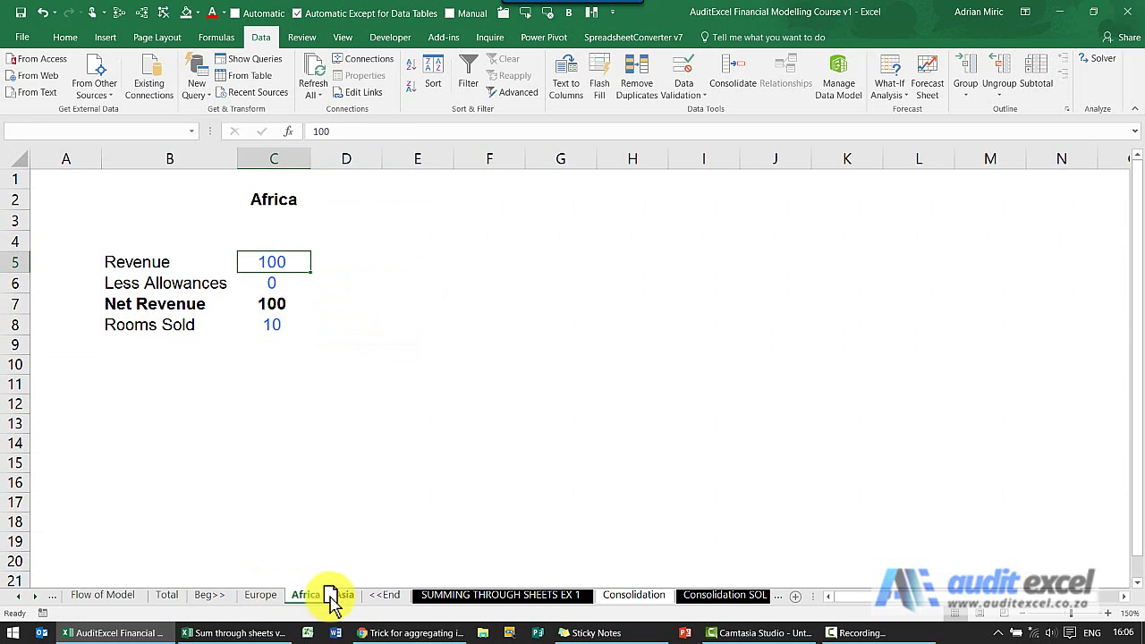
left_click(166, 595)
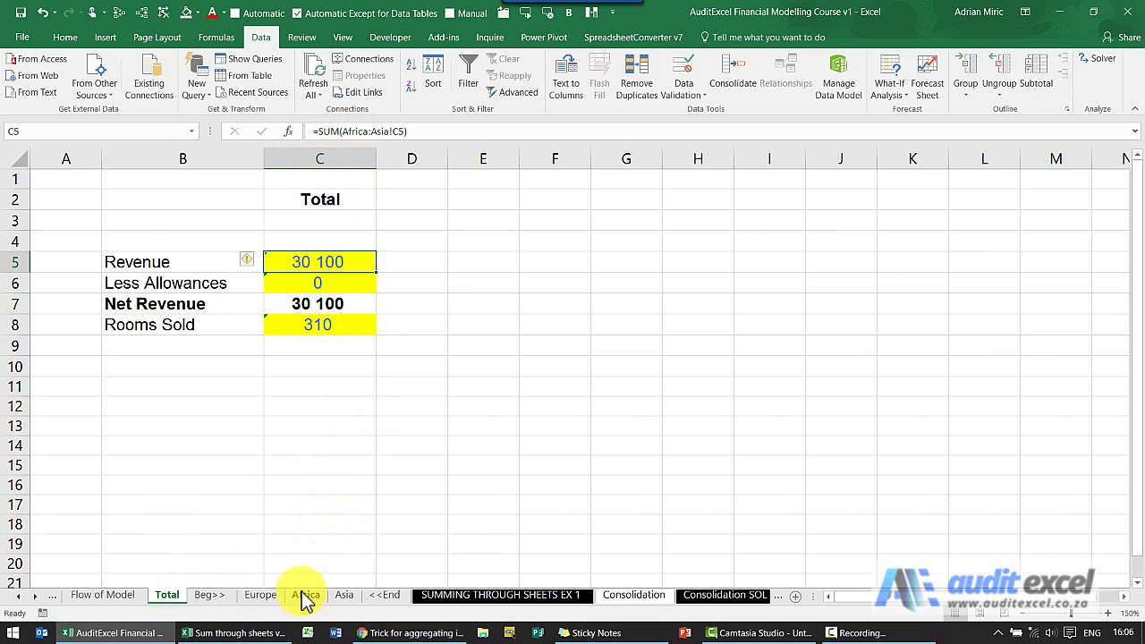
left_click_drag(302, 599, 271, 602)
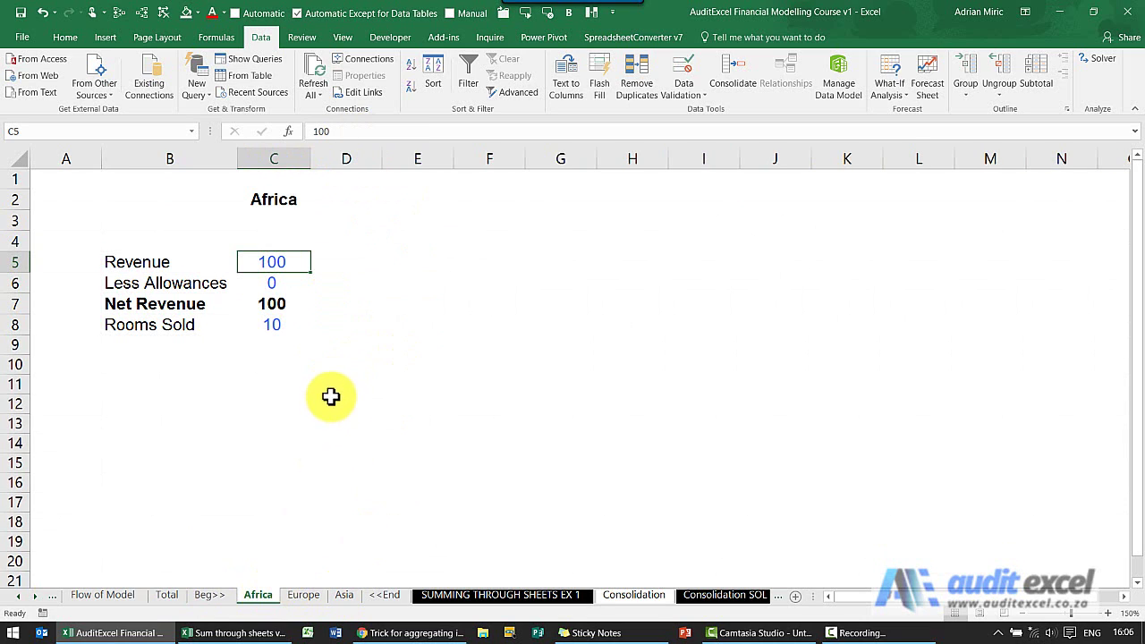
left_click(214, 595)
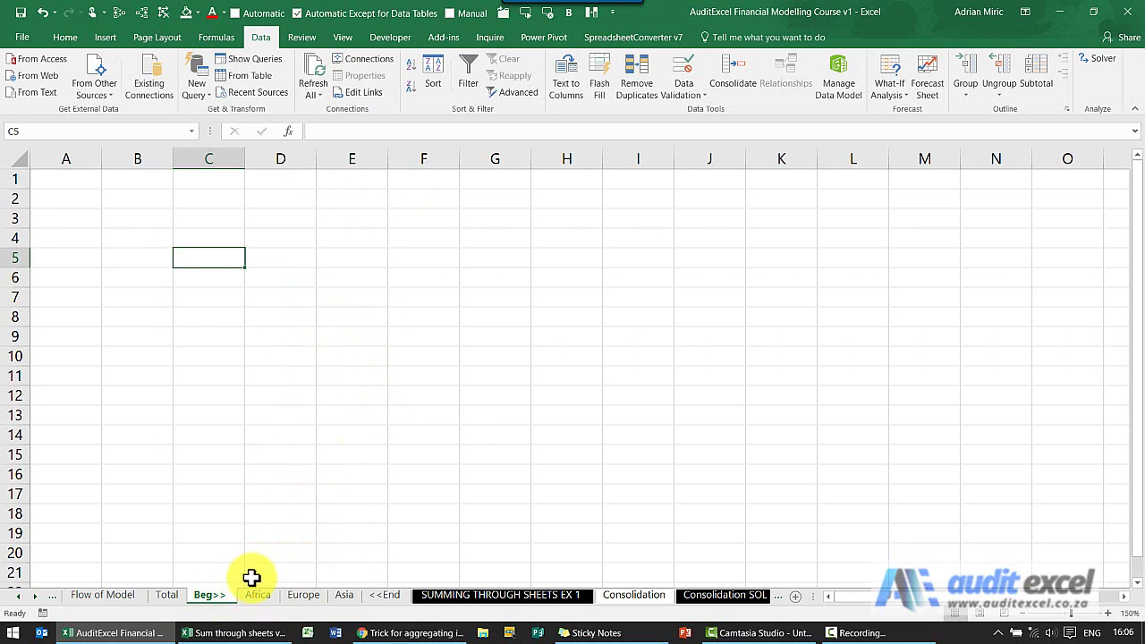
left_click(384, 598)
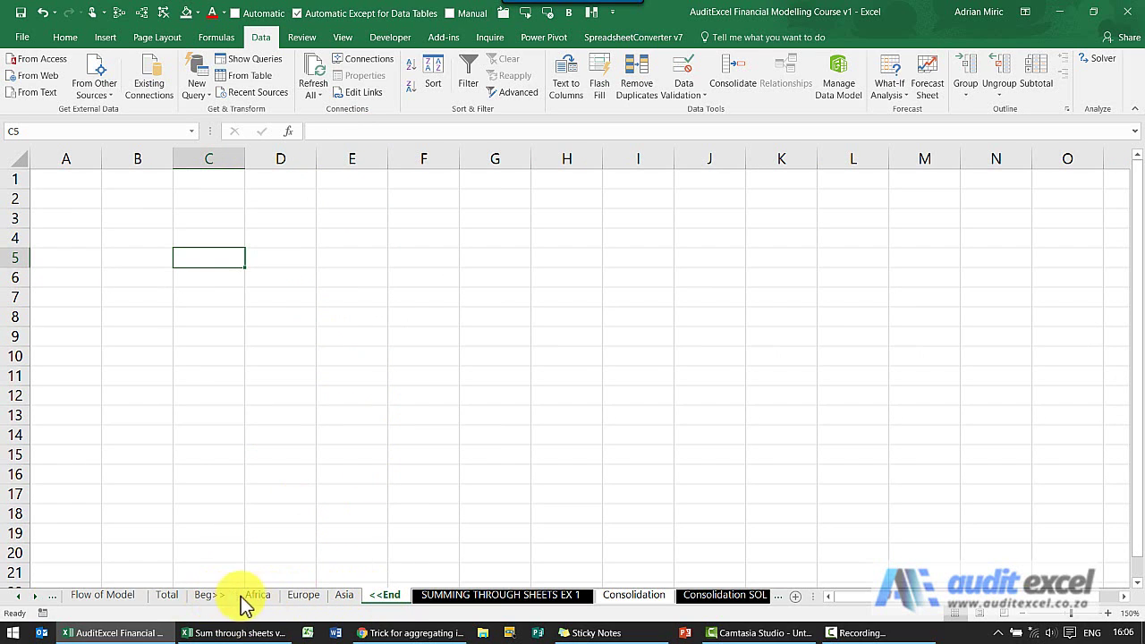
left_click(169, 596)
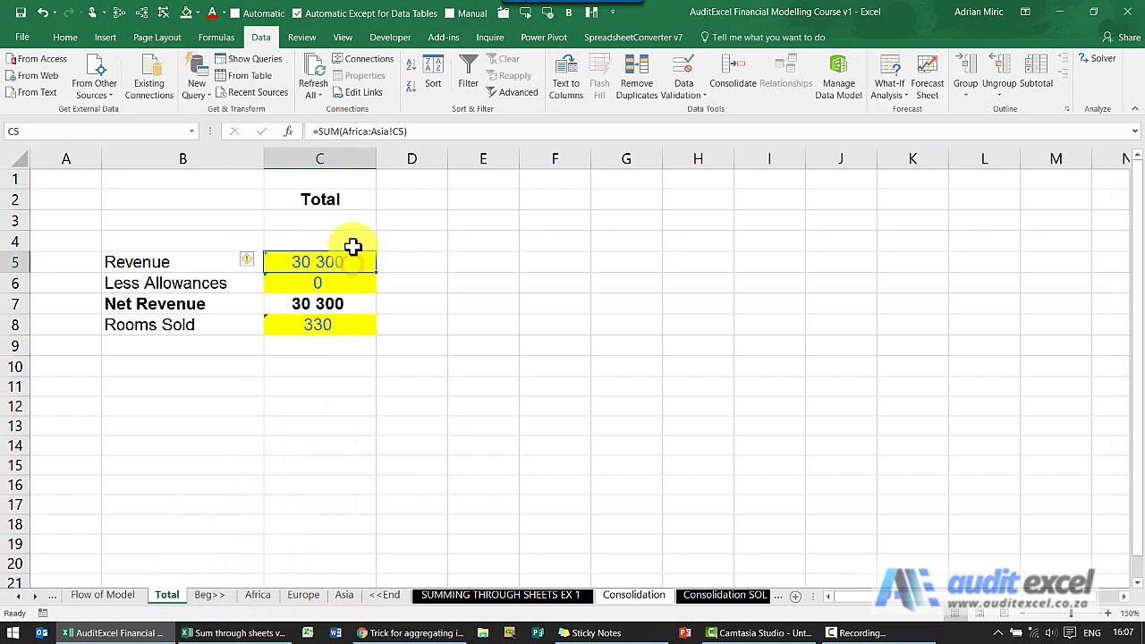
- Enter =SUM('Beg>>:<<End'!C5) in the Revenue cell C5
type("=sum(")
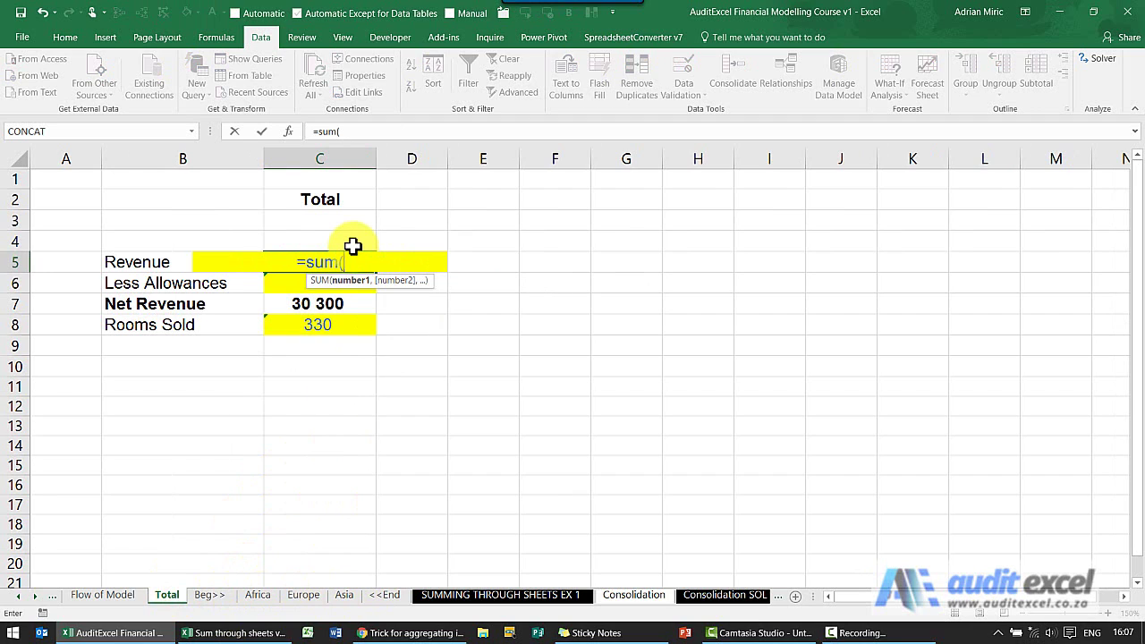
left_click(211, 596)
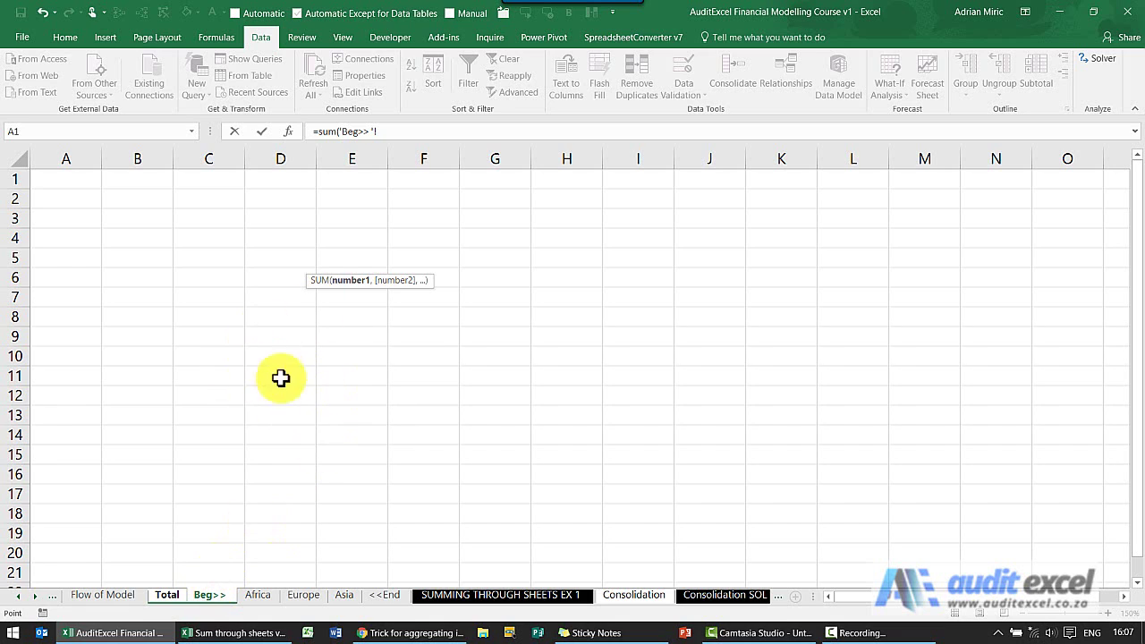
left_click(258, 596)
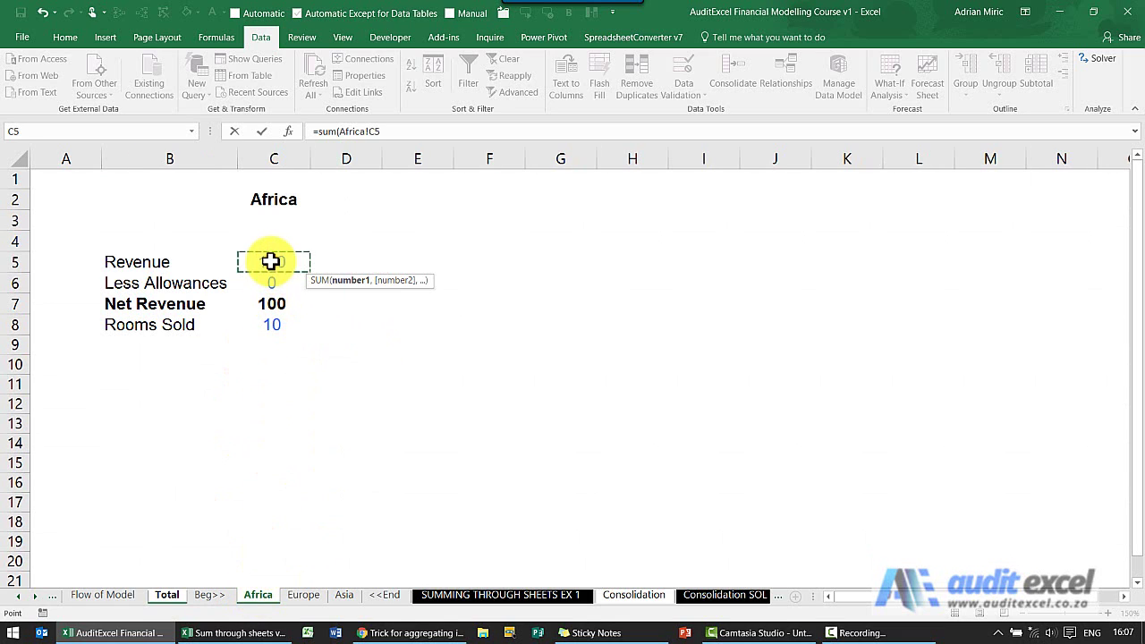
left_click(208, 595)
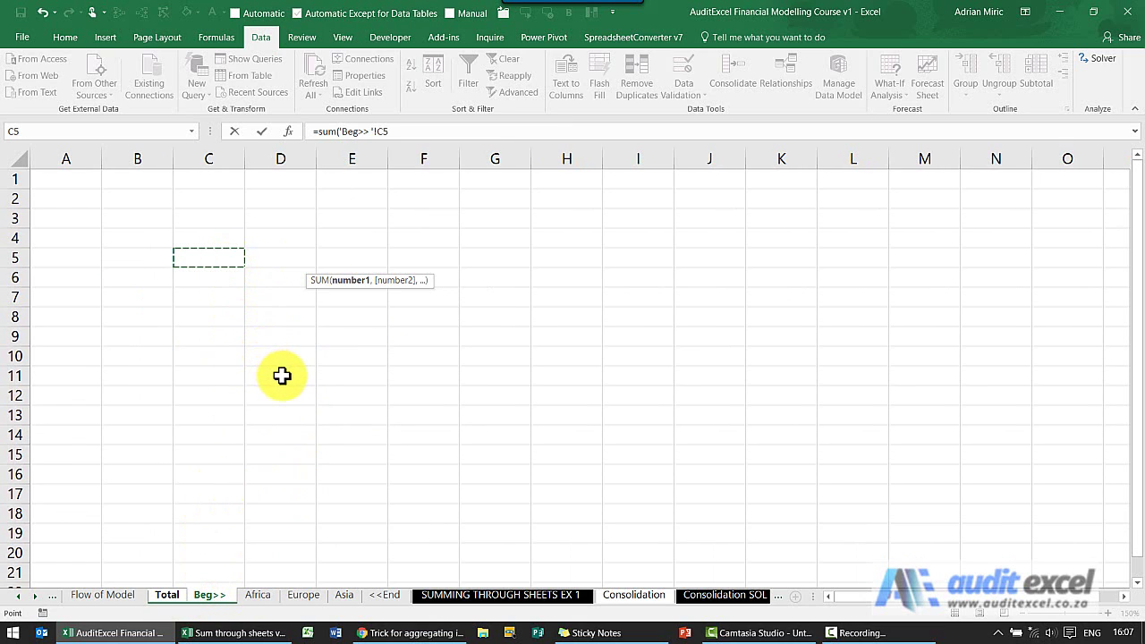
left_click(387, 595, "shift")
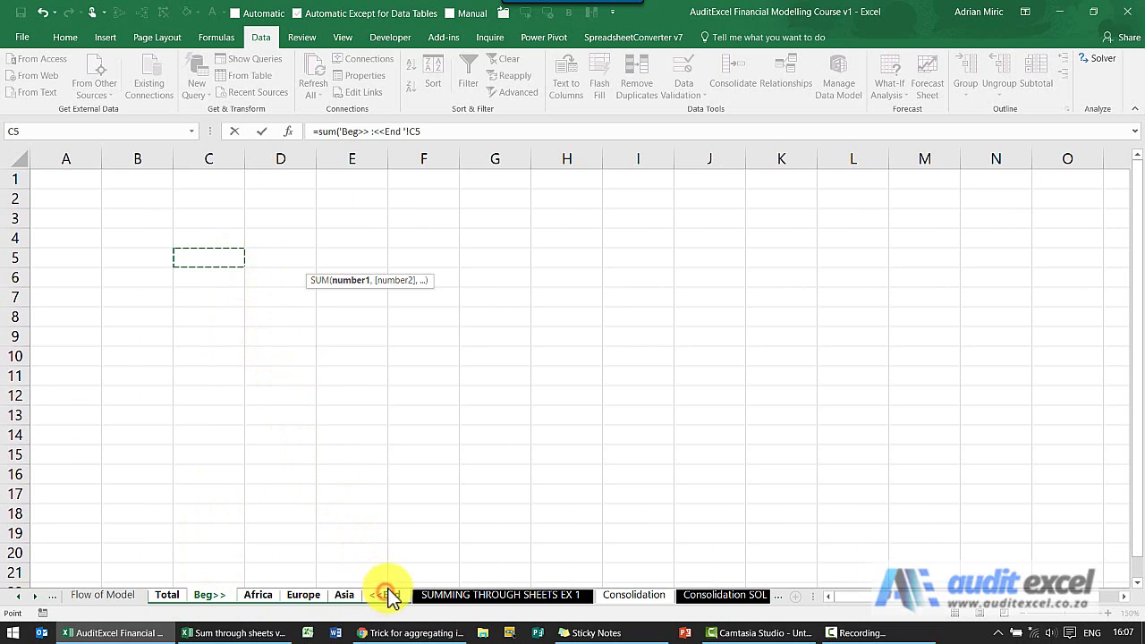
left_click(442, 131)
type(")")
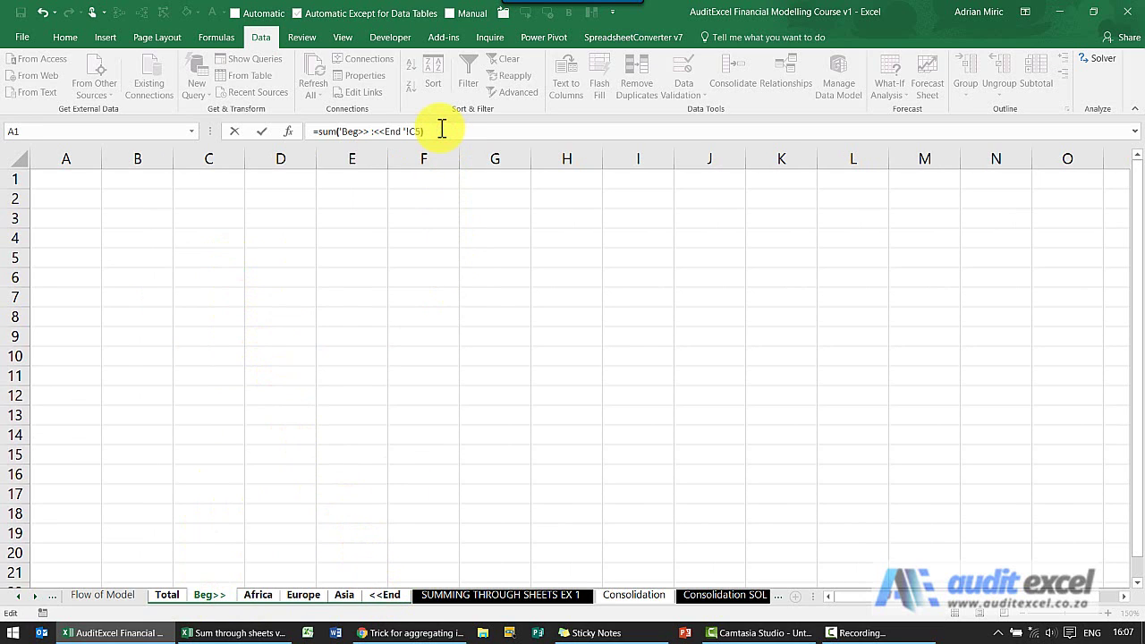
key("Return")
- Copy the Beg>>:<<End SUM formula into the other total cells, keeping 30 300, 0 and 330
key("Up")
key("ctrl+c")
key("Down")
key("Down")
key("Down")
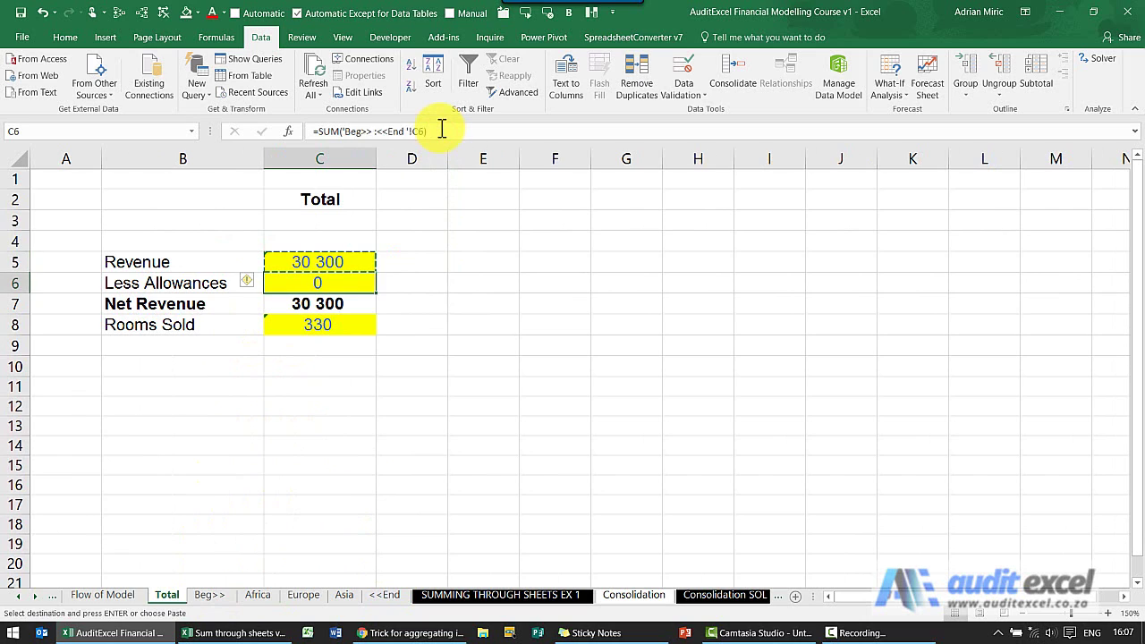
key("ctrl+v")
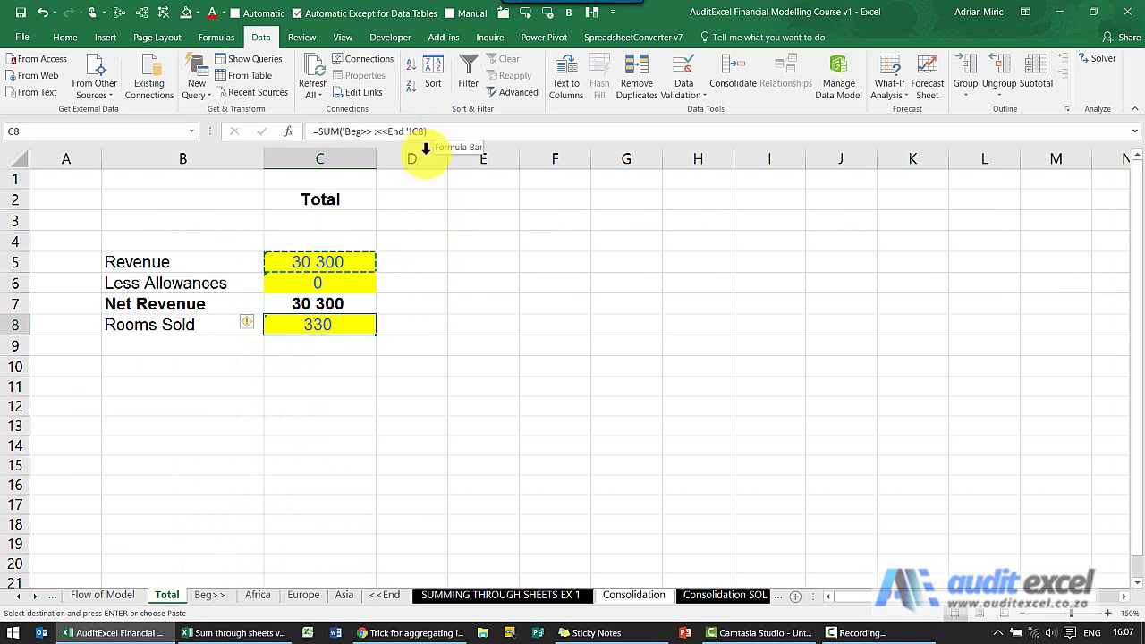
left_click(340, 259)
key("ctrl+v")
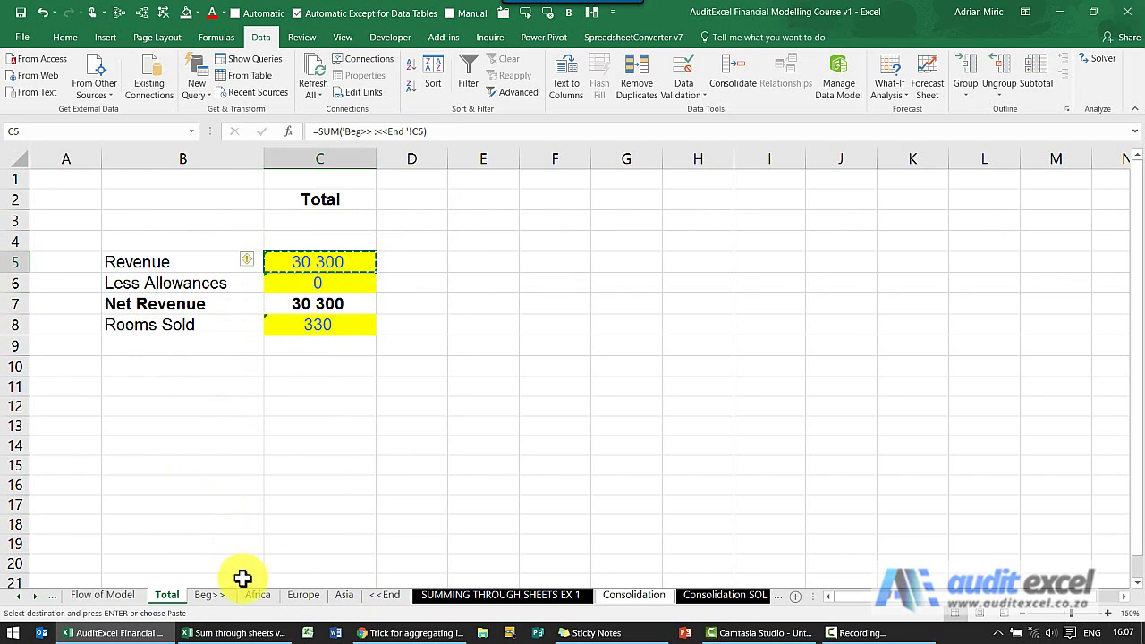
left_click(341, 598)
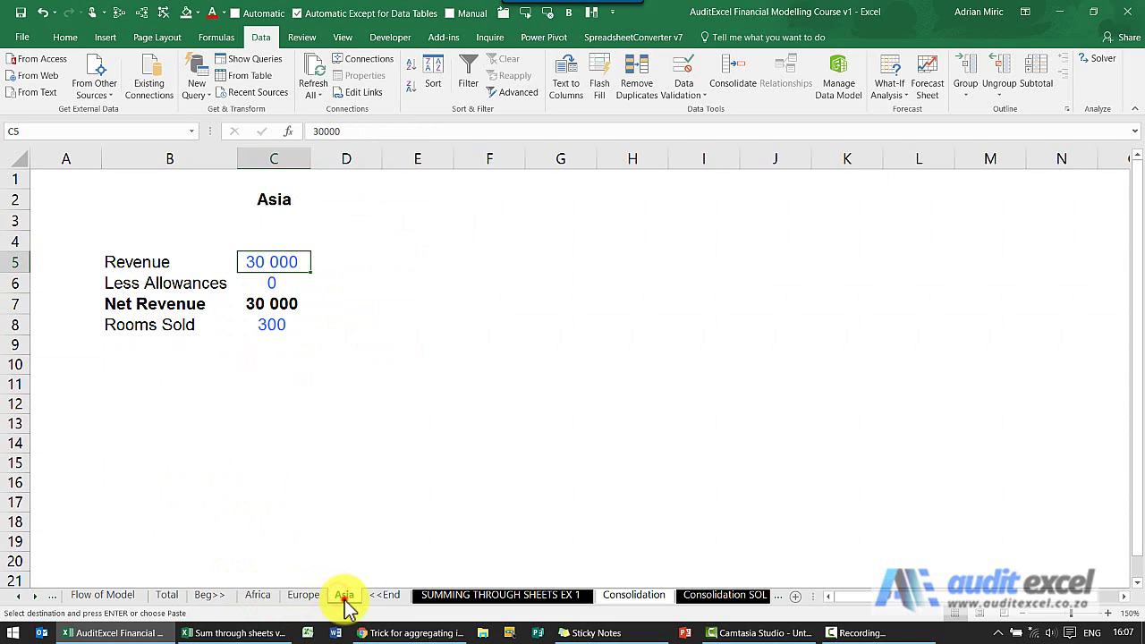
mouse_move(348, 608)
left_mouse_down()
mouse_move(358, 596)
mouse_move(417, 599)
left_mouse_up()
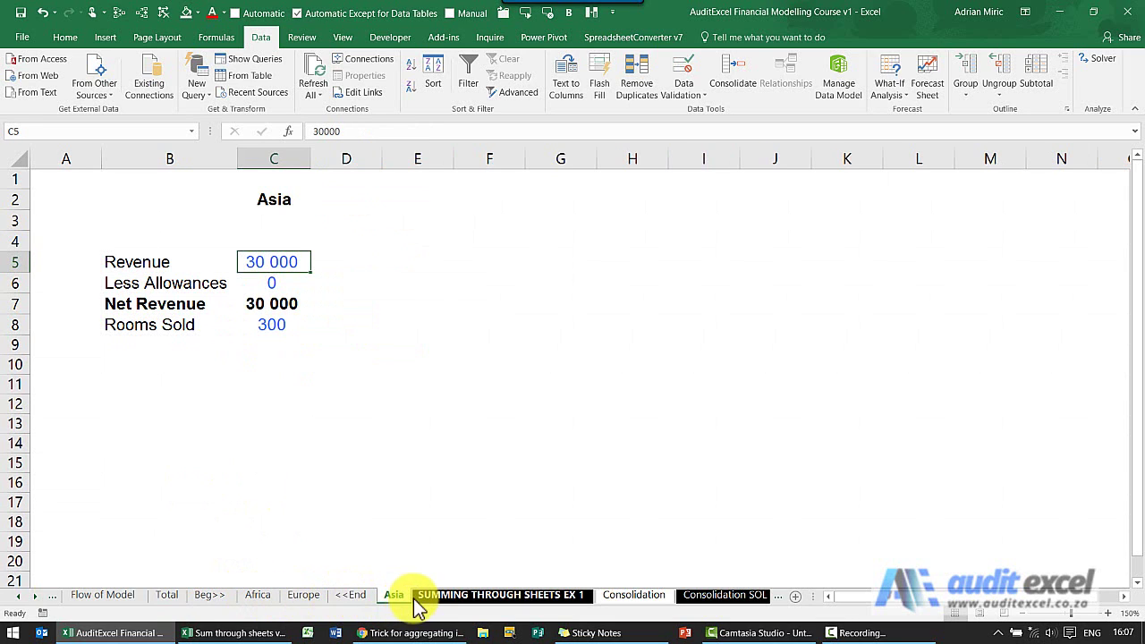
left_click(172, 596)
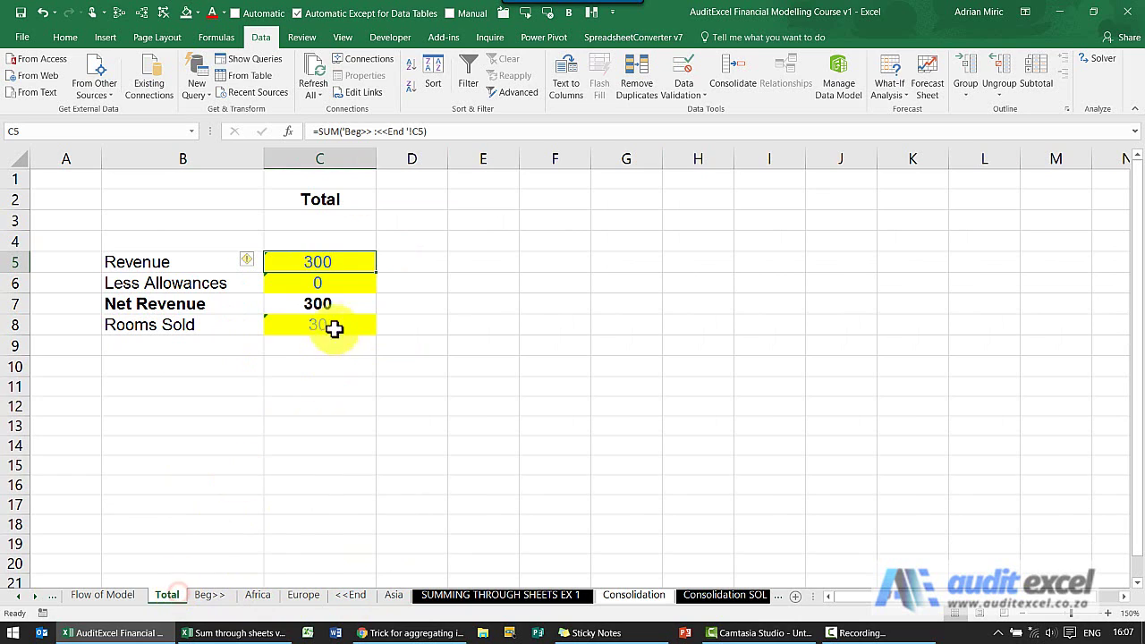
left_click_drag(391, 603, 338, 605)
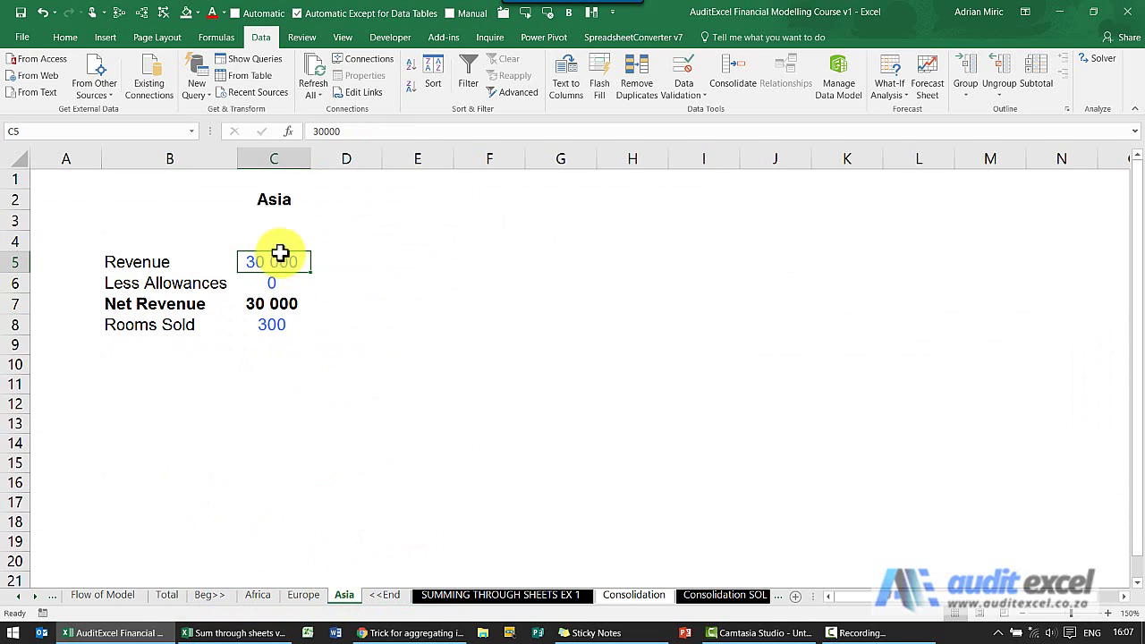
left_click(167, 596)
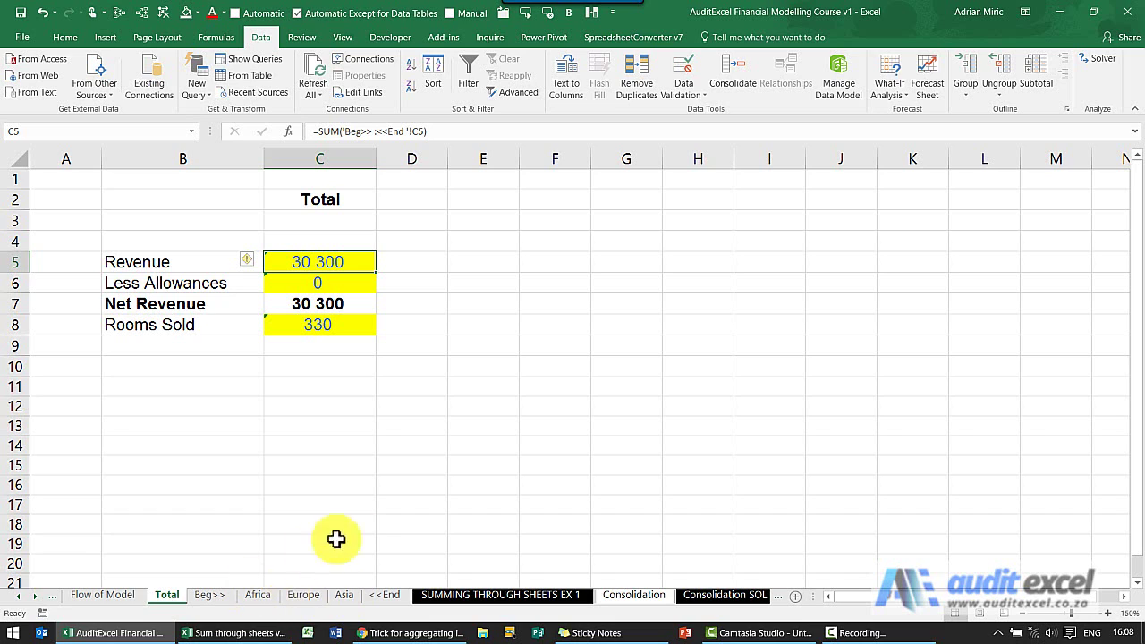
- Create a copy of the Europe sheet placed before Asia
left_click(304, 596)
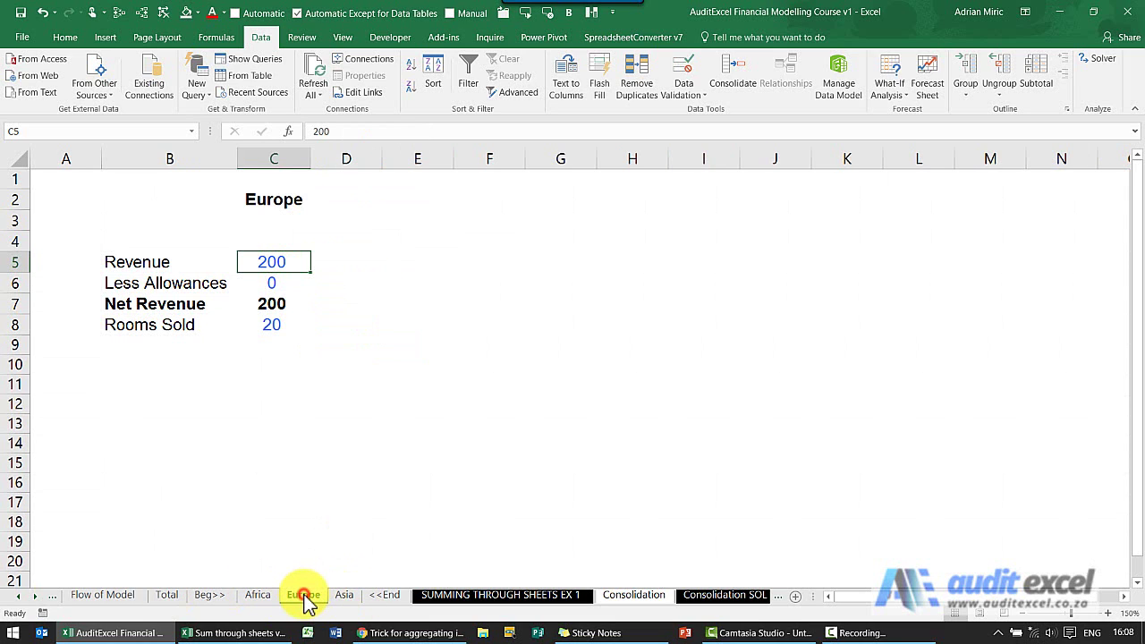
right_click(304, 596)
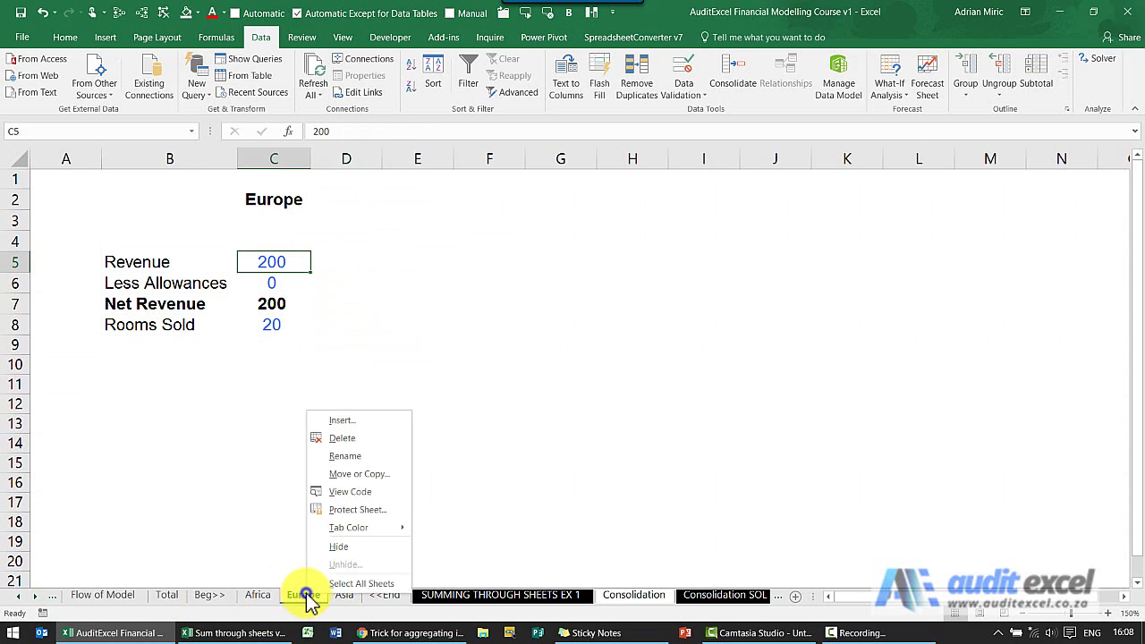
left_click(370, 474)
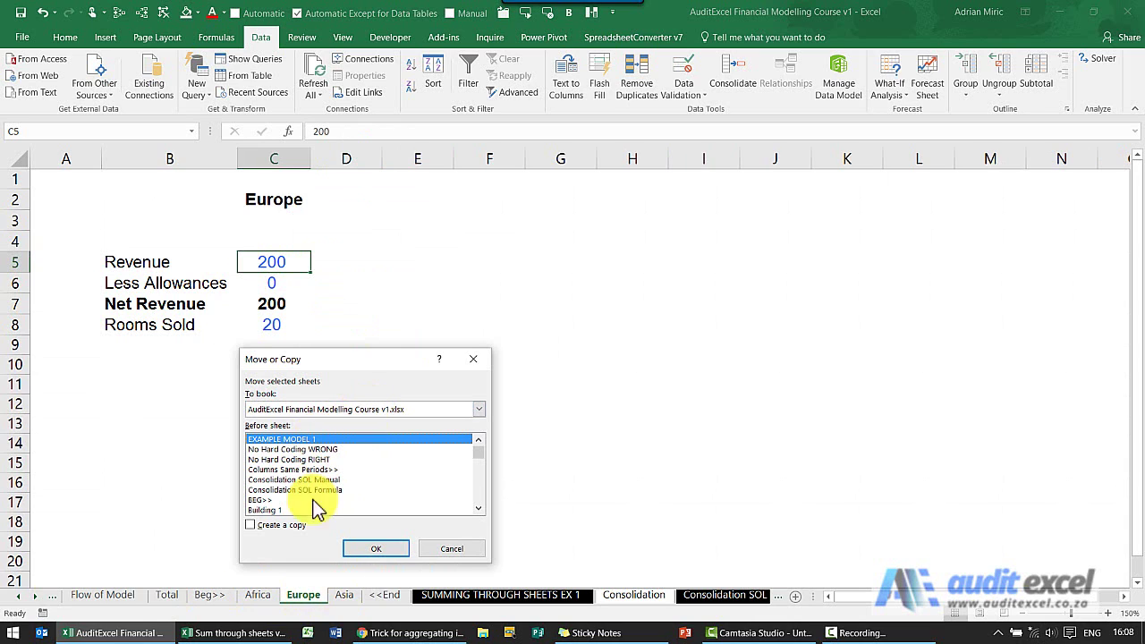
left_click(281, 528)
left_click_drag(480, 457, 479, 481)
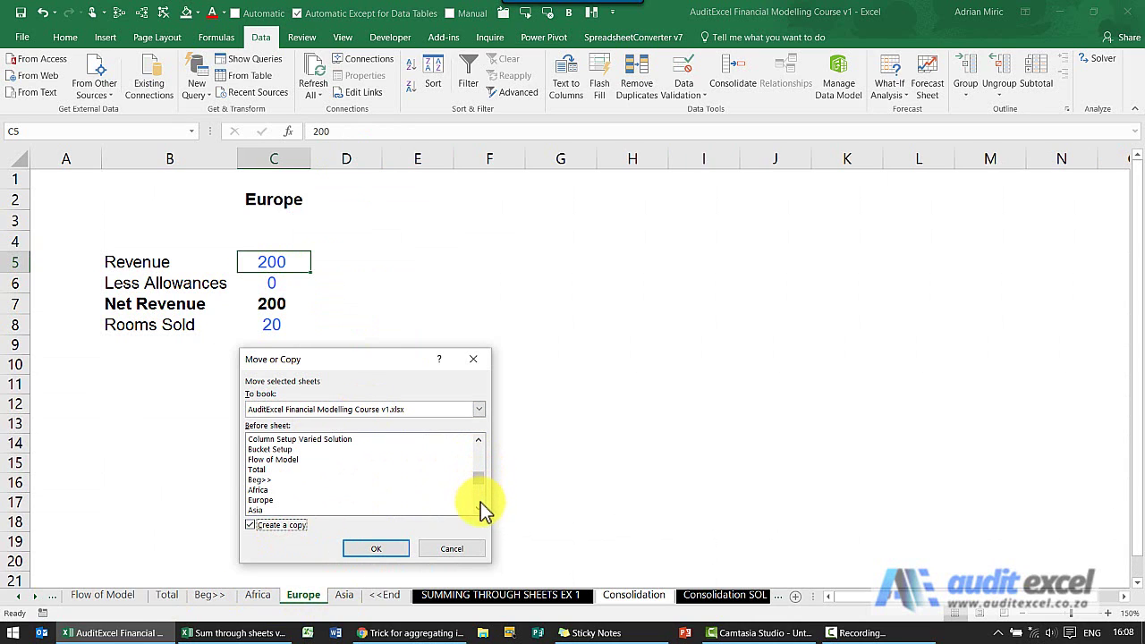
left_click(479, 508)
left_click(480, 508)
left_click(263, 490)
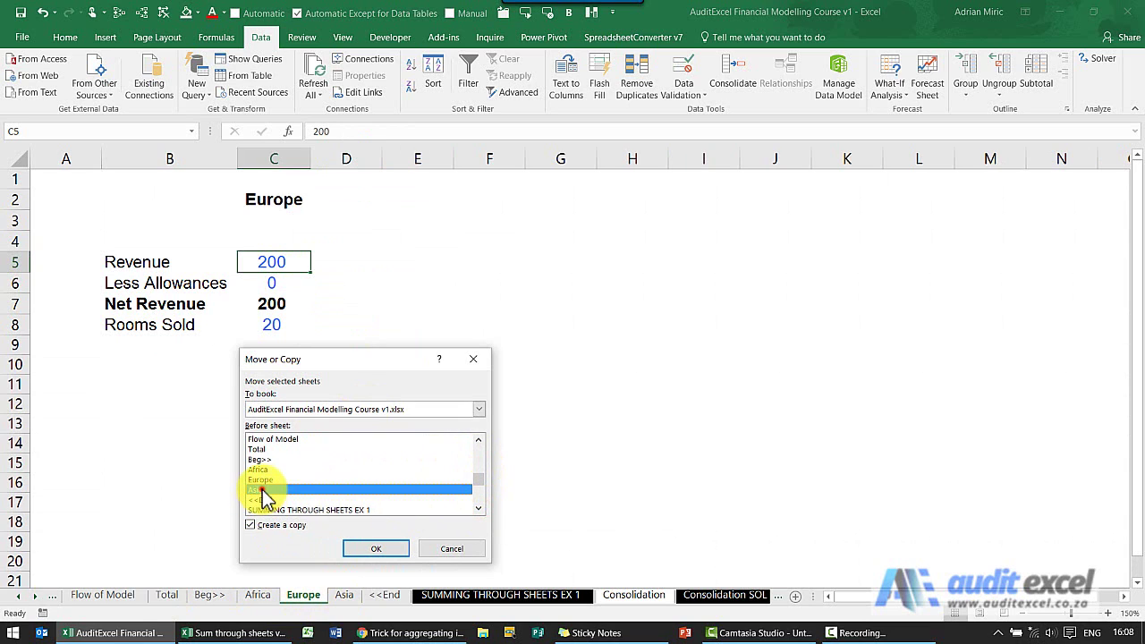
left_click(377, 549)
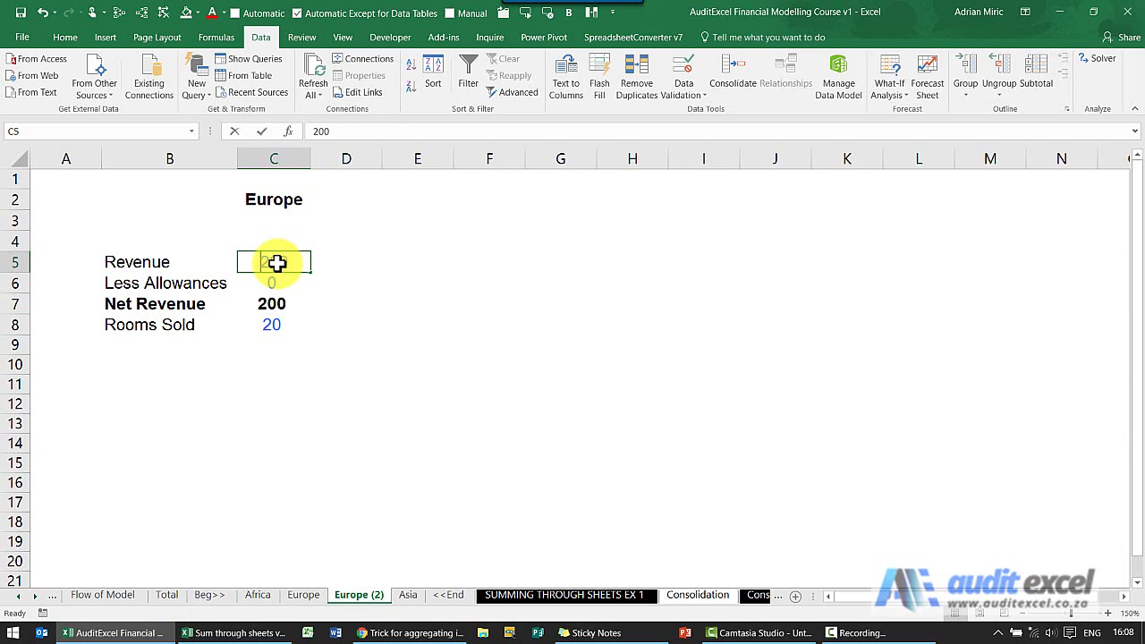
- Set the Europe (2) copy's revenue to 50 000 and see the Total rise to 80 300
type("50000")
key("Return")
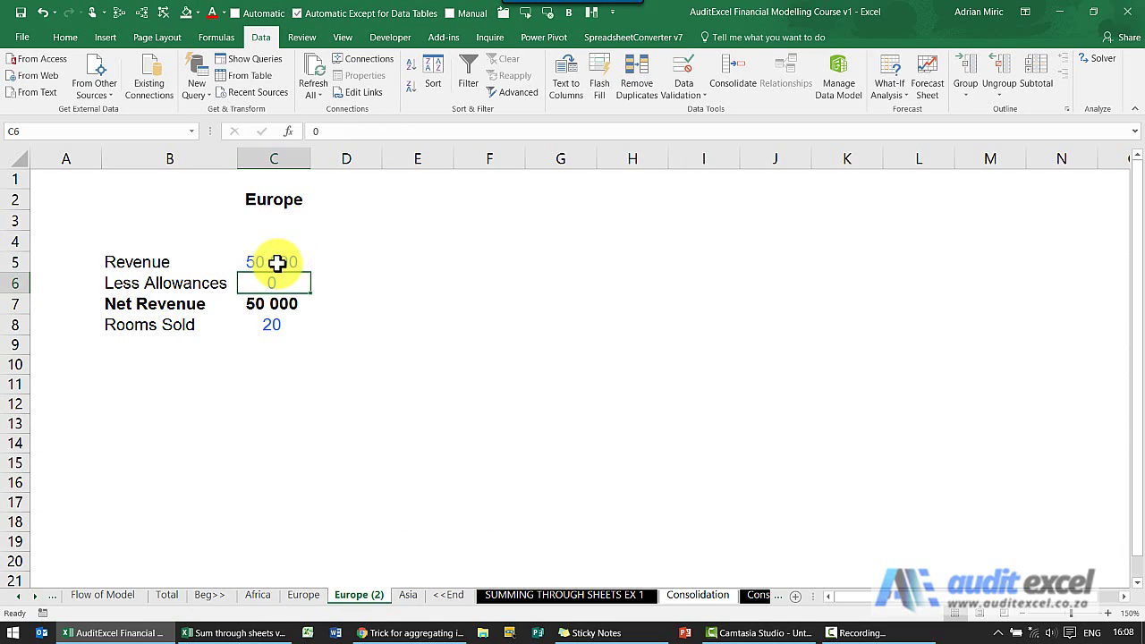
left_click(170, 596)
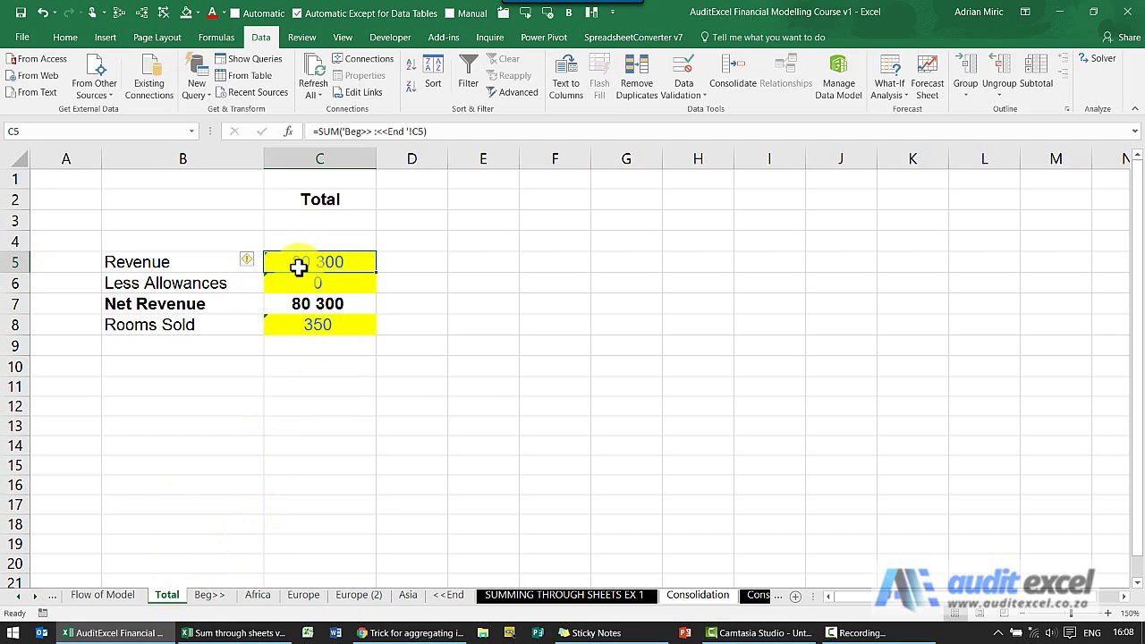
- Delete the Europe (2) sheet
right_click(358, 599)
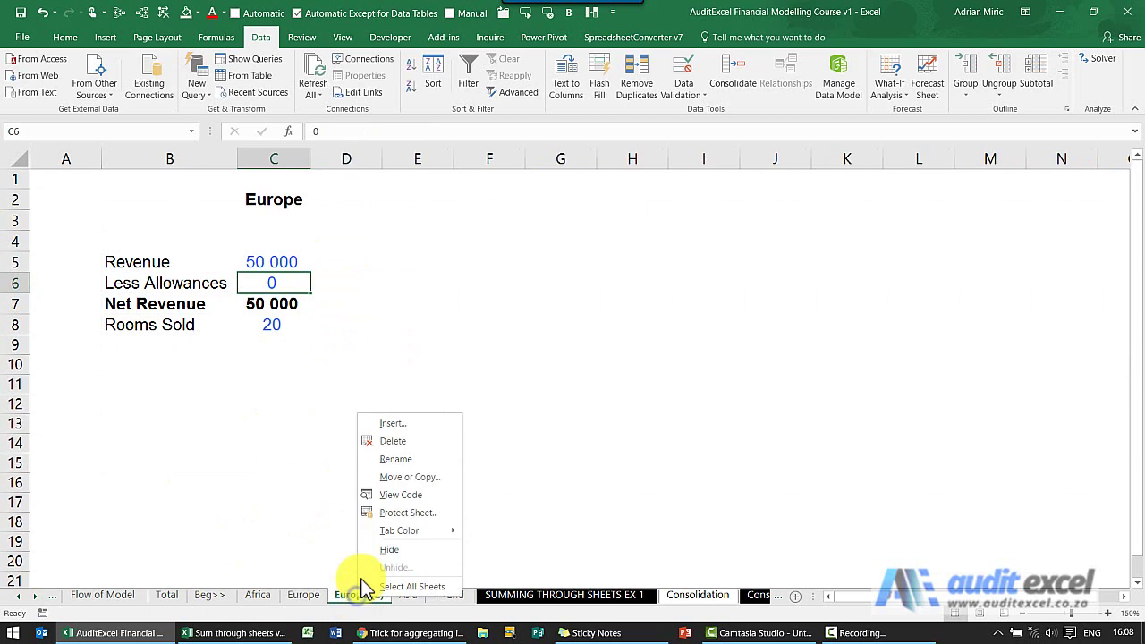
left_click(403, 443)
left_click(550, 359)
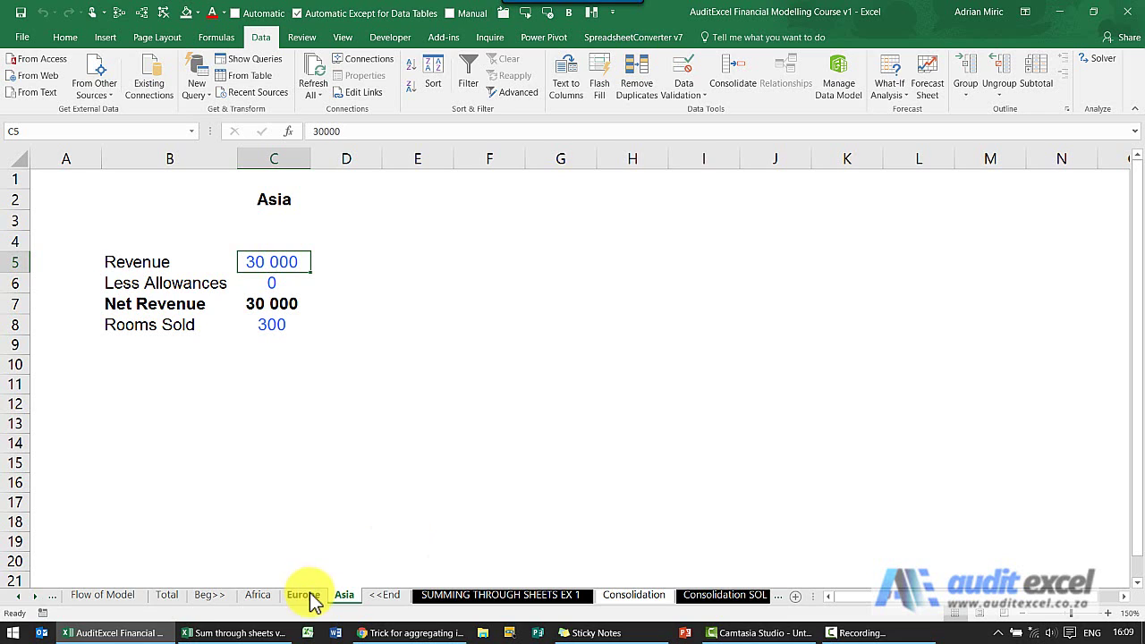
- Review the Total, Africa, Europe and Asia sheets, ending on Total at 30 300 revenue
left_click(169, 595)
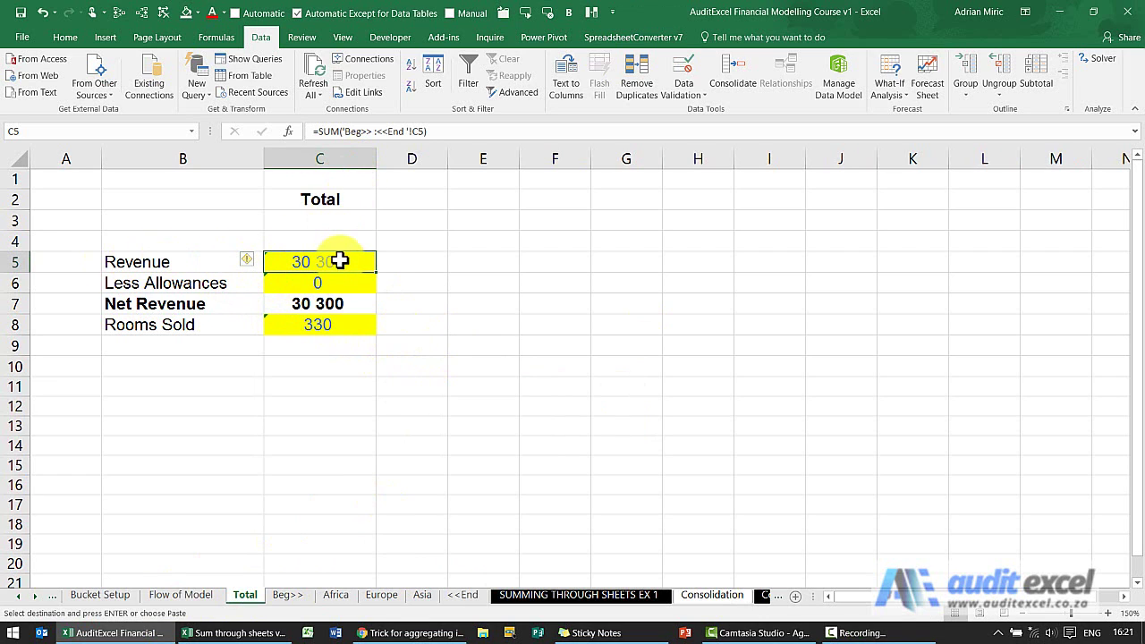
left_click(337, 595)
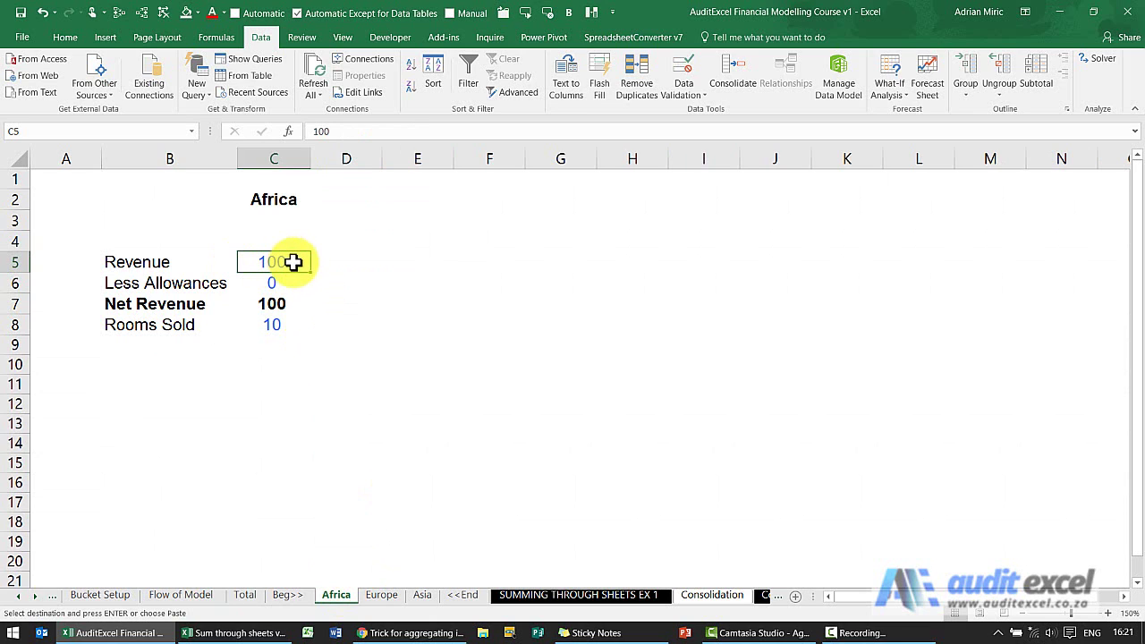
left_click(391, 595)
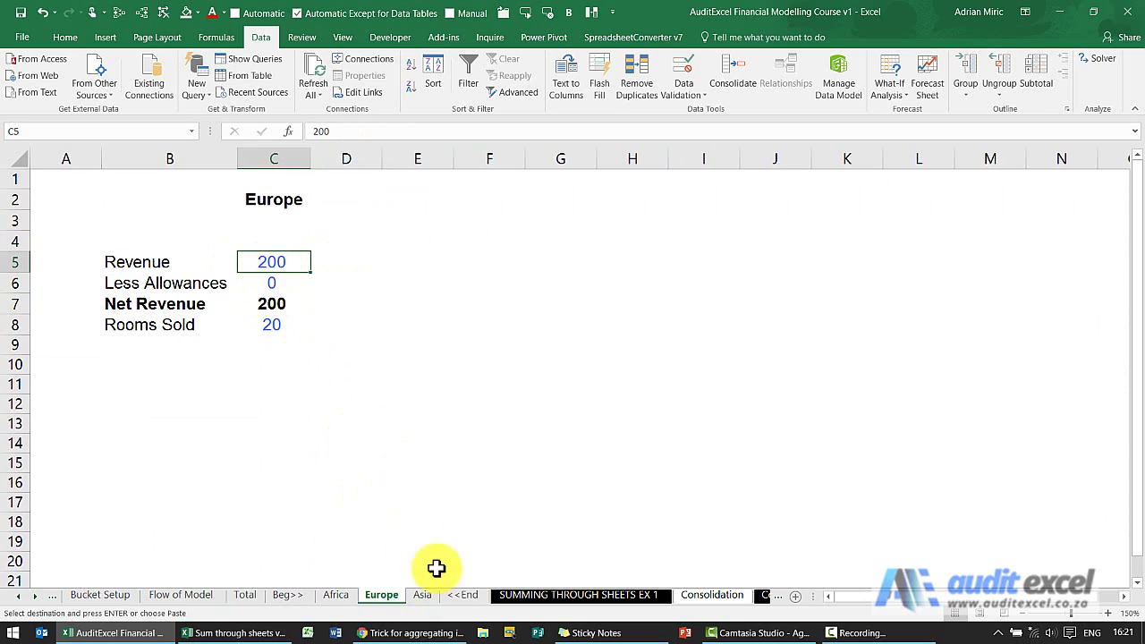
left_click(426, 598)
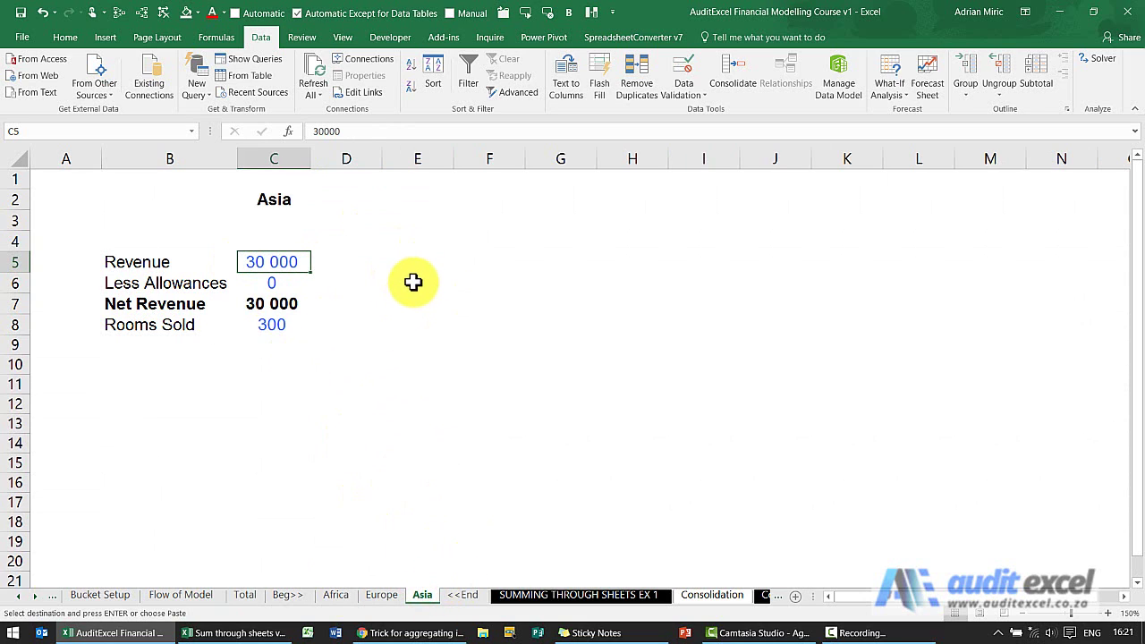
left_click(247, 596)
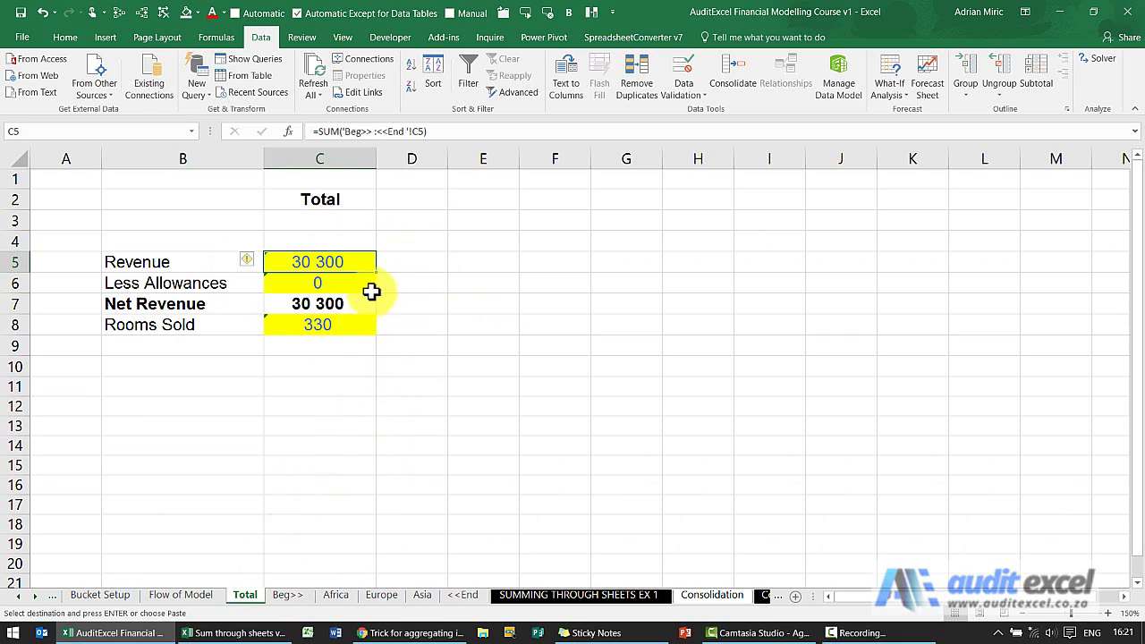